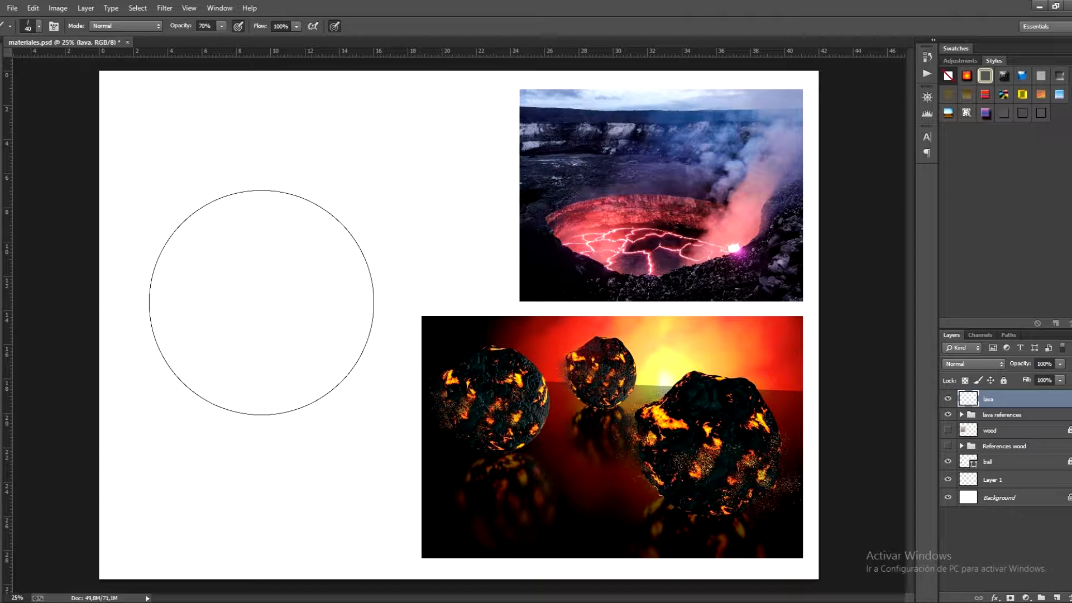
# Step: Set the foreground color to dark brown #3b3030 and paint a first rock patch with a 150-size brush in the circle's lower right
pyautogui.press('r')
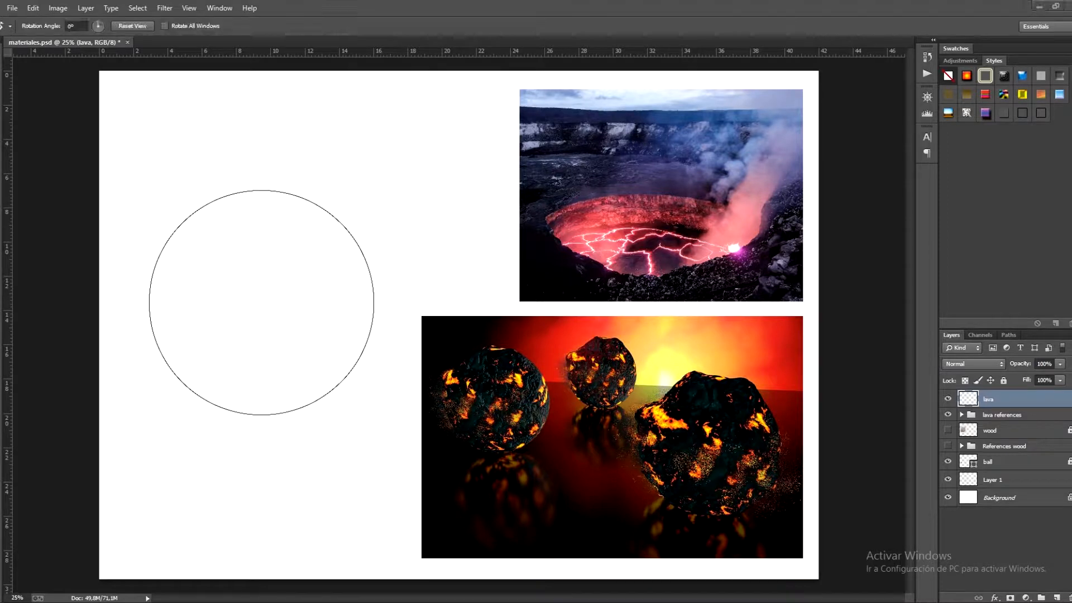
pyautogui.press('b')
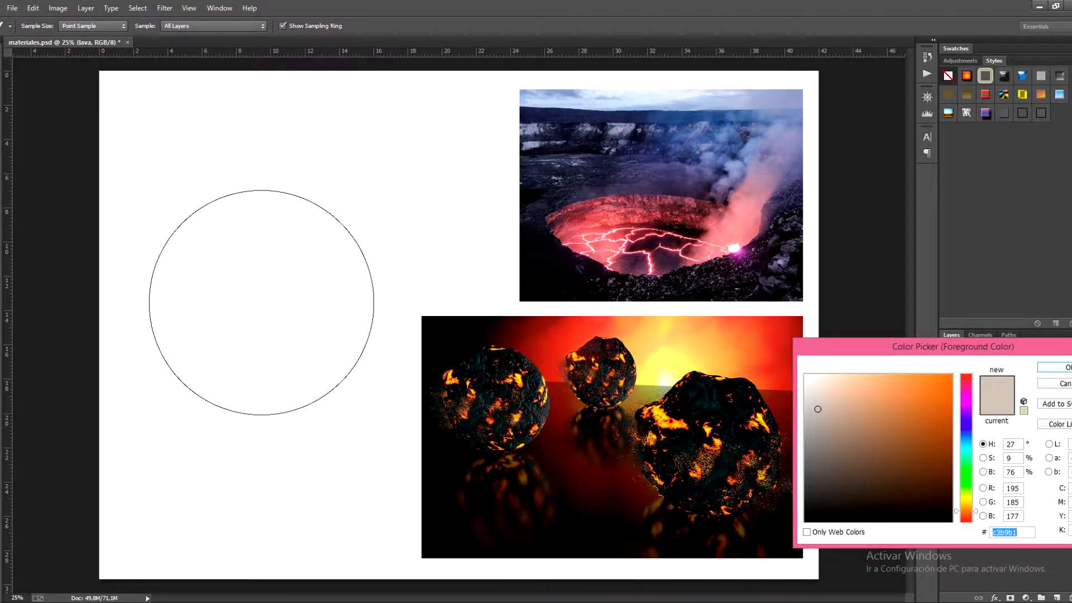
pyautogui.write('322929')
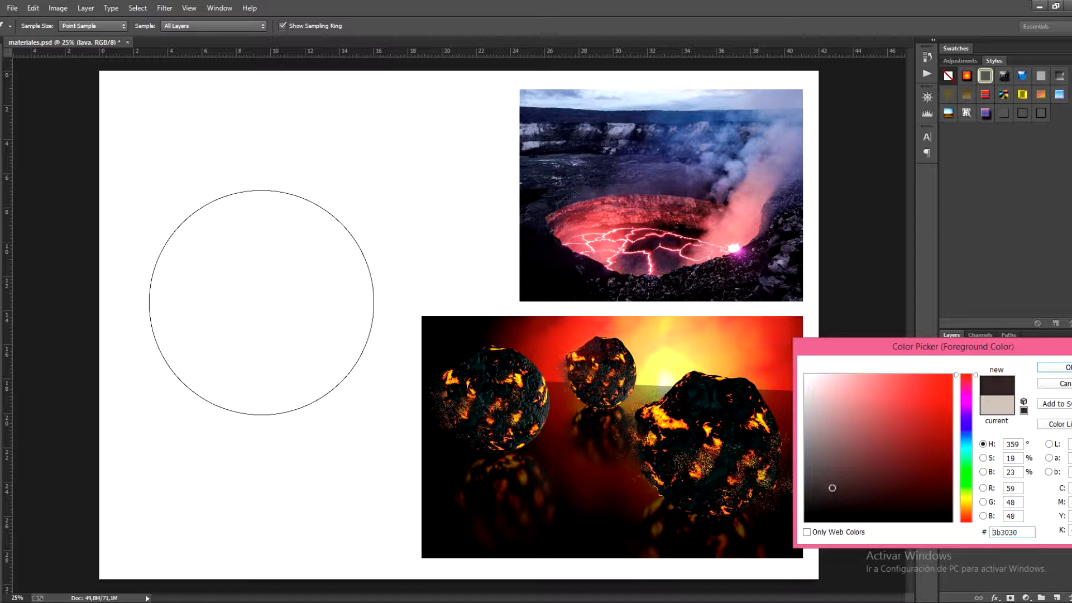
pyautogui.press('Return')
pyautogui.press('[')
pyautogui.press('[')
pyautogui.press('[')
pyautogui.moveTo(290, 332)
pyautogui.mouseDown()
pyautogui.moveTo(265, 382)
pyautogui.moveTo(301, 329)
pyautogui.moveTo(271, 388)
pyautogui.mouseUp()
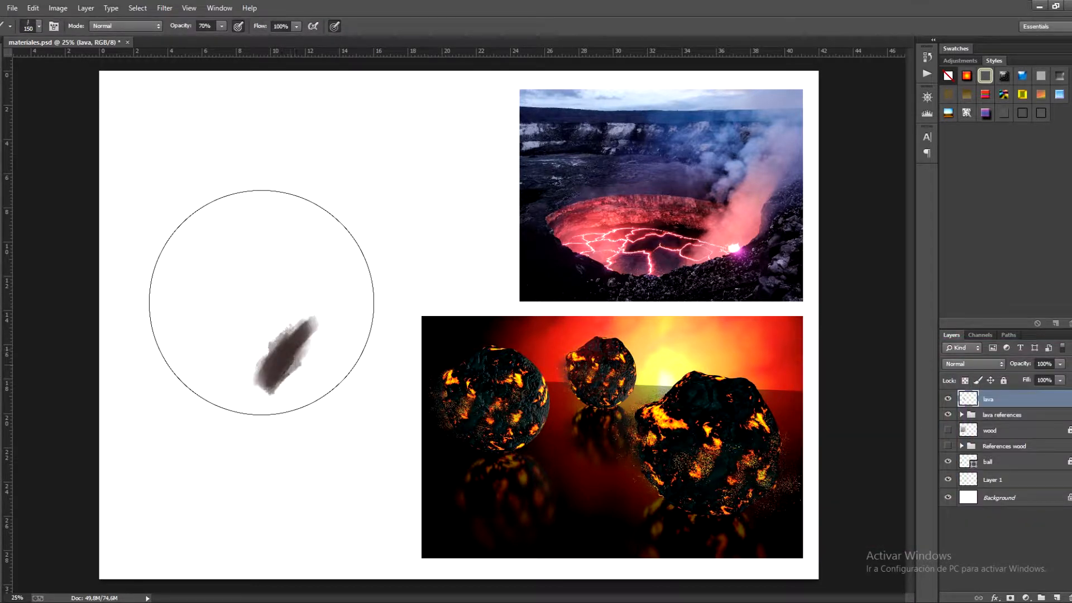
# Step: Brush faint diagonal guide strokes across the circle and block in a dark rock along its bottom edge
pyautogui.moveTo(302, 356)
pyautogui.mouseDown()
pyautogui.moveTo(314, 328)
pyautogui.moveTo(229, 344)
pyautogui.mouseUp()
pyautogui.moveTo(232, 343)
pyautogui.mouseDown()
pyautogui.moveTo(277, 310)
pyautogui.moveTo(217, 351)
pyautogui.mouseUp()
pyautogui.moveTo(287, 298); pyautogui.dragTo(325, 262)
pyautogui.moveTo(212, 351); pyautogui.dragTo(169, 364)
pyautogui.moveTo(233, 294); pyautogui.dragTo(182, 310)
pyautogui.moveTo(296, 242)
pyautogui.mouseDown()
pyautogui.moveTo(324, 216)
pyautogui.moveTo(308, 193)
pyautogui.mouseUp()
pyautogui.moveTo(171, 258)
pyautogui.mouseDown()
pyautogui.moveTo(199, 253)
pyautogui.moveTo(268, 198)
pyautogui.mouseUp()
pyautogui.moveTo(229, 401); pyautogui.dragTo(273, 410)
pyautogui.moveTo(267, 407); pyautogui.dragTo(311, 381)
# Step: Reduce the brush size to 80 and paint separate dark rocks along the circle's lower-right and right edge
pyautogui.press('[')
pyautogui.press('[')
pyautogui.press('[')
pyautogui.press('[')
pyautogui.moveTo(292, 412); pyautogui.dragTo(336, 343)
pyautogui.moveTo(314, 368)
pyautogui.mouseDown()
pyautogui.moveTo(335, 338)
pyautogui.moveTo(312, 372)
pyautogui.mouseUp()
pyautogui.moveTo(314, 367)
pyautogui.mouseDown()
pyautogui.moveTo(354, 343)
pyautogui.moveTo(329, 338)
pyautogui.moveTo(340, 355)
pyautogui.moveTo(350, 347)
pyautogui.moveTo(340, 367)
pyautogui.mouseUp()
pyautogui.moveTo(331, 343); pyautogui.dragTo(345, 317)
pyautogui.moveTo(345, 322); pyautogui.dragTo(339, 350)
pyautogui.moveTo(339, 280)
pyautogui.mouseDown()
pyautogui.moveTo(325, 316)
pyautogui.moveTo(347, 293)
pyautogui.mouseUp()
pyautogui.moveTo(332, 316)
pyautogui.mouseDown()
pyautogui.moveTo(359, 291)
pyautogui.moveTo(363, 275)
pyautogui.moveTo(340, 286)
pyautogui.moveTo(349, 258)
pyautogui.moveTo(370, 340)
pyautogui.mouseUp()
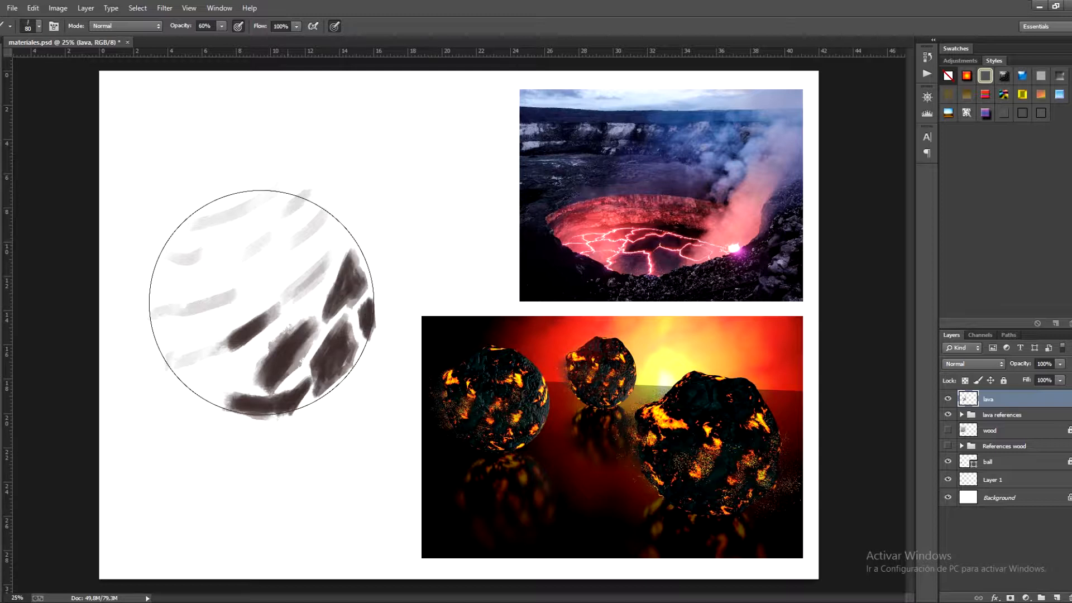
# Step: Paint the large central rock at 60% opacity and add smaller rocks toward the circle's lower-left edge
pyautogui.moveTo(309, 258)
pyautogui.mouseDown()
pyautogui.moveTo(271, 284)
pyautogui.moveTo(310, 290)
pyautogui.moveTo(262, 301)
pyautogui.moveTo(309, 271)
pyautogui.moveTo(260, 308)
pyautogui.mouseUp()
pyautogui.moveTo(260, 307)
pyautogui.mouseDown()
pyautogui.moveTo(306, 284)
pyautogui.moveTo(313, 265)
pyautogui.moveTo(261, 319)
pyautogui.moveTo(300, 303)
pyautogui.moveTo(293, 311)
pyautogui.moveTo(208, 360)
pyautogui.moveTo(260, 350)
pyautogui.moveTo(212, 383)
pyautogui.mouseUp()
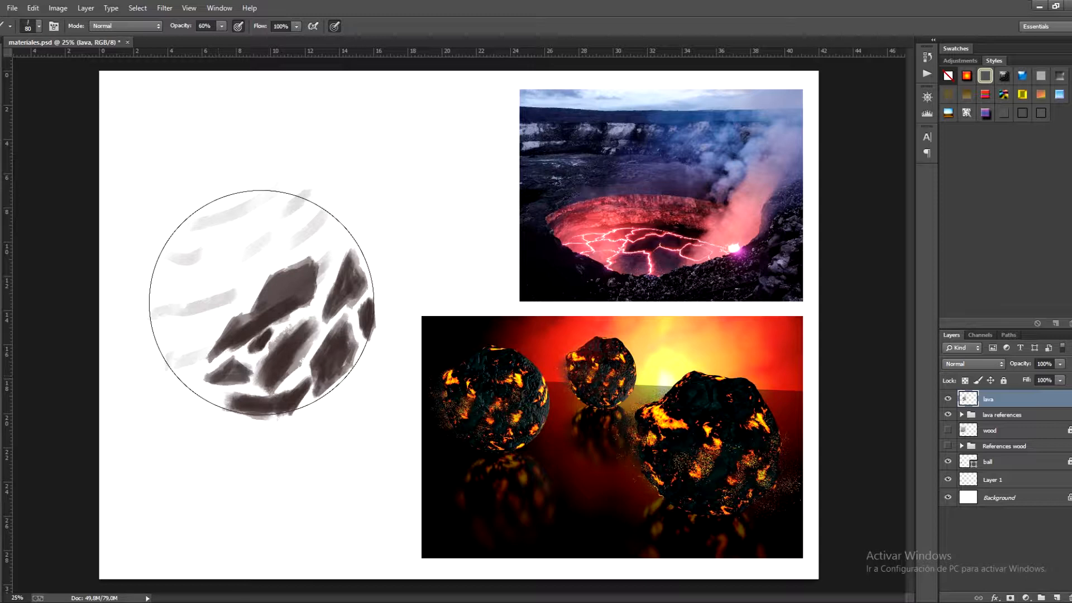
pyautogui.moveTo(257, 356)
pyautogui.mouseDown()
pyautogui.moveTo(220, 384)
pyautogui.moveTo(164, 379)
pyautogui.moveTo(221, 403)
pyautogui.moveTo(183, 380)
pyautogui.mouseUp()
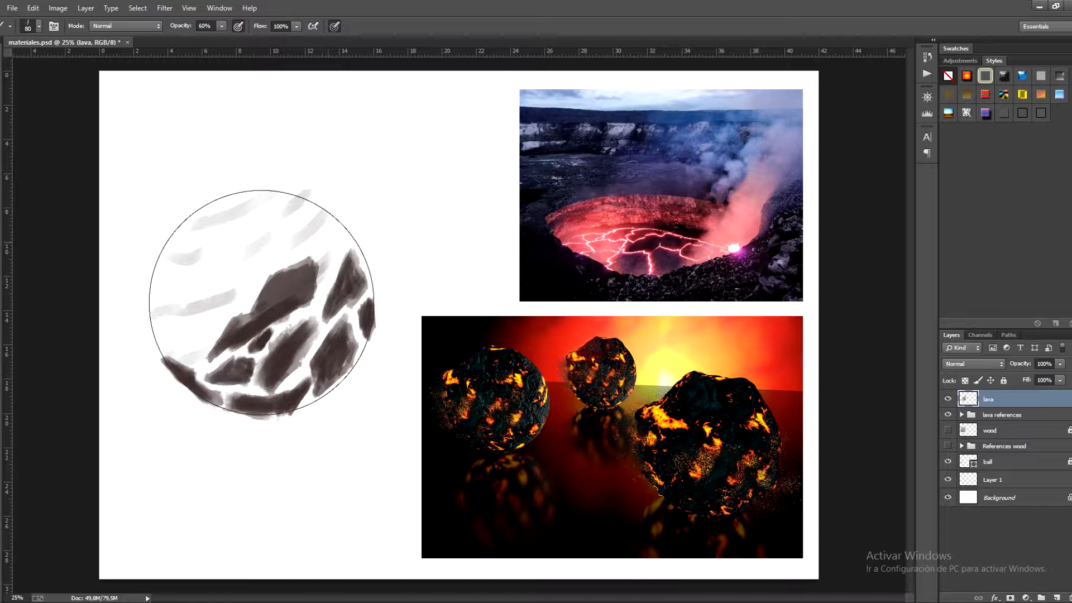
# Step: Paint a dark rock on the circle's upper-right side and several rocks along its left side, leaving cracks between them
pyautogui.moveTo(329, 220)
pyautogui.mouseDown()
pyautogui.moveTo(321, 240)
pyautogui.moveTo(339, 278)
pyautogui.moveTo(329, 246)
pyautogui.moveTo(332, 266)
pyautogui.mouseUp()
pyautogui.moveTo(156, 328)
pyautogui.mouseDown()
pyautogui.moveTo(226, 295)
pyautogui.moveTo(178, 313)
pyautogui.moveTo(198, 309)
pyautogui.mouseUp()
pyautogui.moveTo(164, 311)
pyautogui.mouseDown()
pyautogui.moveTo(224, 296)
pyautogui.moveTo(212, 307)
pyautogui.mouseUp()
pyautogui.moveTo(177, 320); pyautogui.dragTo(232, 291)
pyautogui.moveTo(219, 302); pyautogui.dragTo(240, 283)
pyautogui.moveTo(181, 342); pyautogui.dragTo(204, 318)
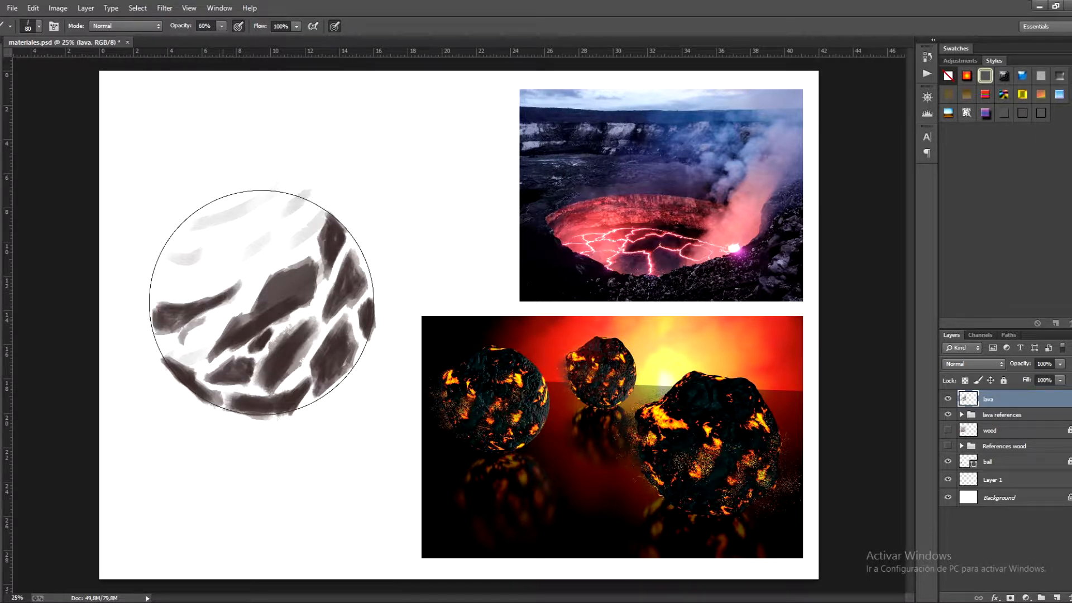
pyautogui.moveTo(180, 357); pyautogui.dragTo(208, 318)
pyautogui.moveTo(190, 360)
pyautogui.mouseDown()
pyautogui.moveTo(218, 314)
pyautogui.moveTo(214, 321)
pyautogui.mouseUp()
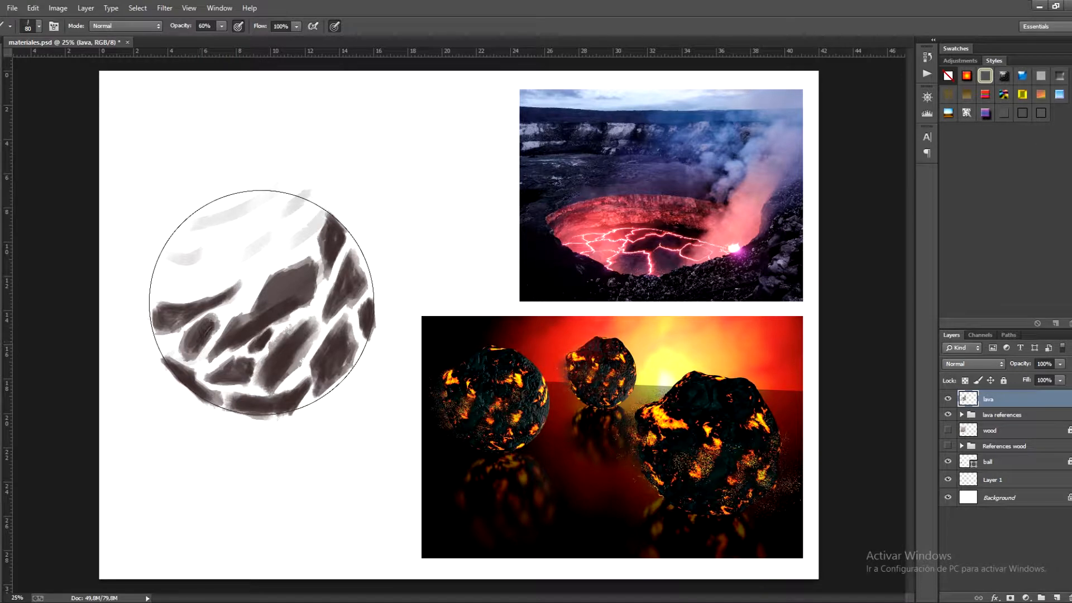
pyautogui.moveTo(159, 350); pyautogui.dragTo(170, 341)
pyautogui.moveTo(241, 299); pyautogui.dragTo(262, 266)
pyautogui.hotkey('ctrl', 'alt', 'z')
pyautogui.hotkey('ctrl', 'alt', 'z')
pyautogui.hotkey('ctrl', 'alt', 'z')
pyautogui.hotkey('ctrl', 'alt', 'z')
# Step: Paint a small rock left of the central one and elongated rocks in the circle's upper-right area
pyautogui.moveTo(254, 285); pyautogui.dragTo(257, 264)
pyautogui.moveTo(312, 207); pyautogui.dragTo(273, 257)
pyautogui.moveTo(283, 240)
pyautogui.mouseDown()
pyautogui.moveTo(315, 211)
pyautogui.moveTo(282, 245)
pyautogui.mouseUp()
pyautogui.moveTo(281, 247)
pyautogui.mouseDown()
pyautogui.moveTo(306, 223)
pyautogui.moveTo(280, 252)
pyautogui.mouseUp()
pyautogui.moveTo(312, 215); pyautogui.dragTo(261, 338)
# Step: Rotate the canvas and fill the circle's upper-left area with dark rocks separated by thin cracks
pyautogui.press('r')
pyautogui.moveTo(202, 435)
pyautogui.mouseDown()
pyautogui.moveTo(225, 414)
pyautogui.moveTo(194, 465)
pyautogui.moveTo(185, 447)
pyautogui.mouseUp()
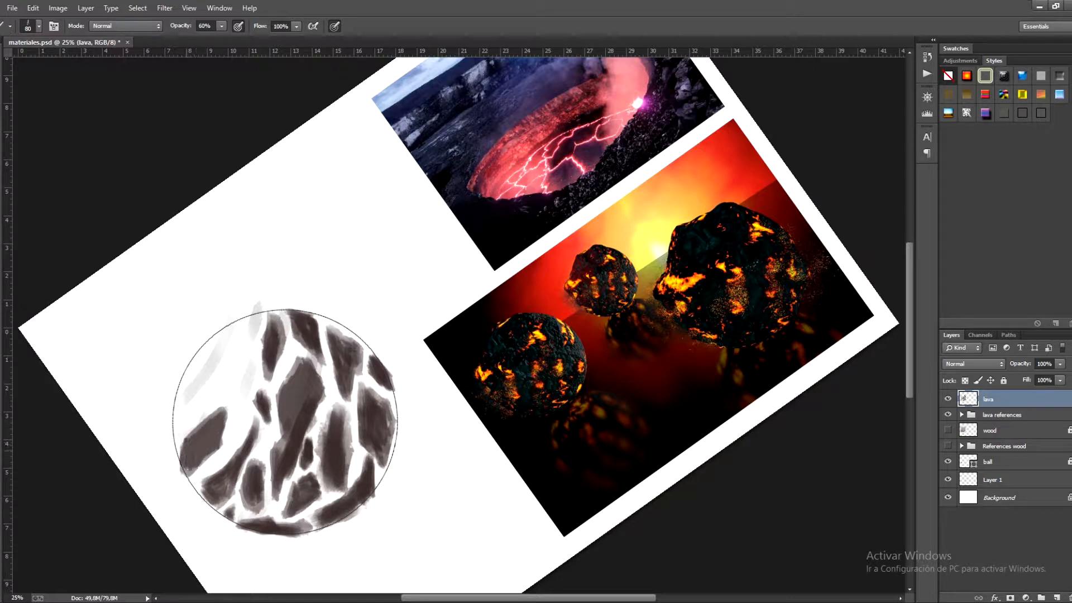
pyautogui.moveTo(237, 411)
pyautogui.mouseDown()
pyautogui.moveTo(235, 440)
pyautogui.moveTo(211, 468)
pyautogui.moveTo(208, 454)
pyautogui.mouseUp()
pyautogui.moveTo(222, 333)
pyautogui.mouseDown()
pyautogui.moveTo(217, 363)
pyautogui.moveTo(240, 335)
pyautogui.moveTo(226, 360)
pyautogui.moveTo(223, 343)
pyautogui.moveTo(238, 360)
pyautogui.moveTo(217, 369)
pyautogui.moveTo(256, 314)
pyautogui.mouseUp()
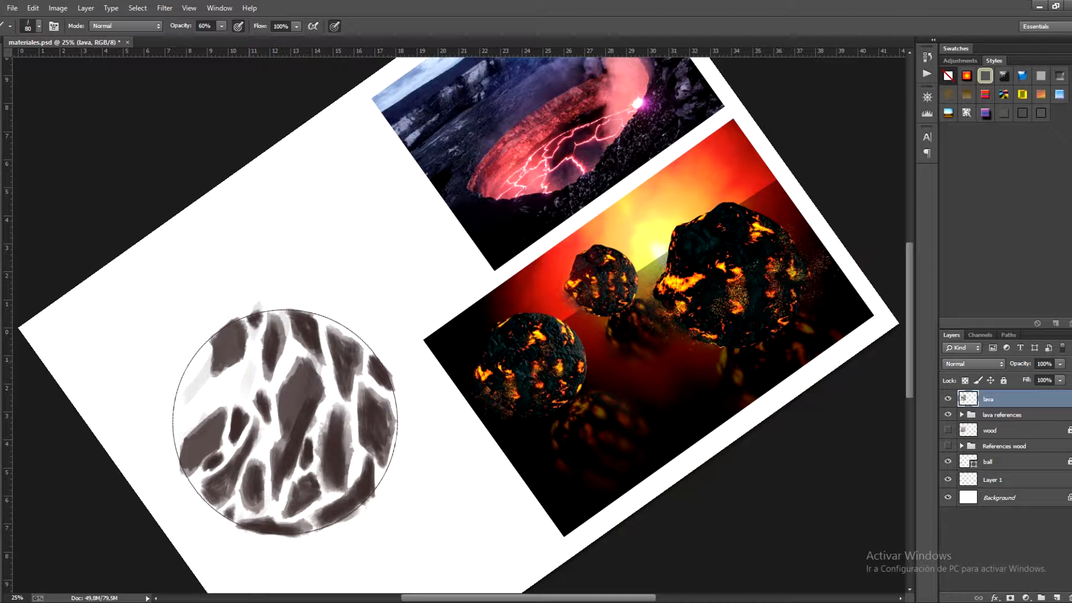
pyautogui.moveTo(246, 358)
pyautogui.mouseDown()
pyautogui.moveTo(249, 390)
pyautogui.moveTo(252, 352)
pyautogui.moveTo(191, 412)
pyautogui.moveTo(177, 374)
pyautogui.moveTo(201, 371)
pyautogui.moveTo(179, 388)
pyautogui.moveTo(193, 363)
pyautogui.moveTo(178, 435)
pyautogui.mouseUp()
pyautogui.moveTo(216, 394)
pyautogui.mouseDown()
pyautogui.moveTo(229, 370)
pyautogui.moveTo(202, 411)
pyautogui.moveTo(197, 256)
pyautogui.mouseUp()
# Step: Rotate the canvas back to nearly level and darken and enlarge the central, lower-right and upper-middle rocks
pyautogui.press('r')
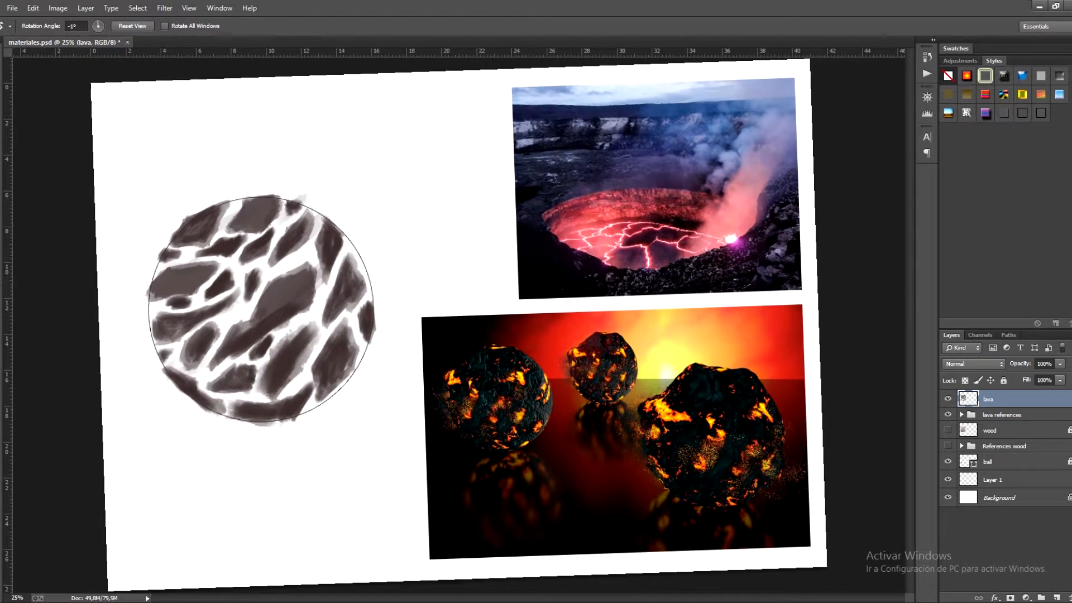
pyautogui.press('b')
pyautogui.moveTo(282, 274)
pyautogui.mouseDown()
pyautogui.moveTo(241, 328)
pyautogui.moveTo(273, 294)
pyautogui.mouseUp()
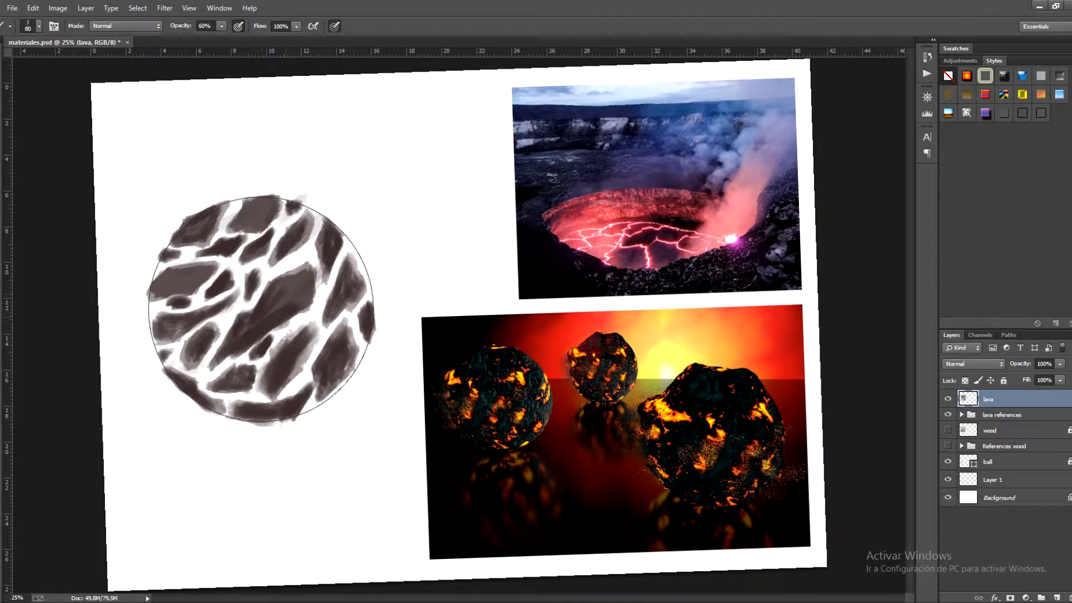
pyautogui.moveTo(285, 335)
pyautogui.mouseDown()
pyautogui.moveTo(274, 357)
pyautogui.moveTo(304, 317)
pyautogui.moveTo(312, 332)
pyautogui.moveTo(299, 364)
pyautogui.mouseUp()
pyautogui.moveTo(336, 327); pyautogui.dragTo(307, 369)
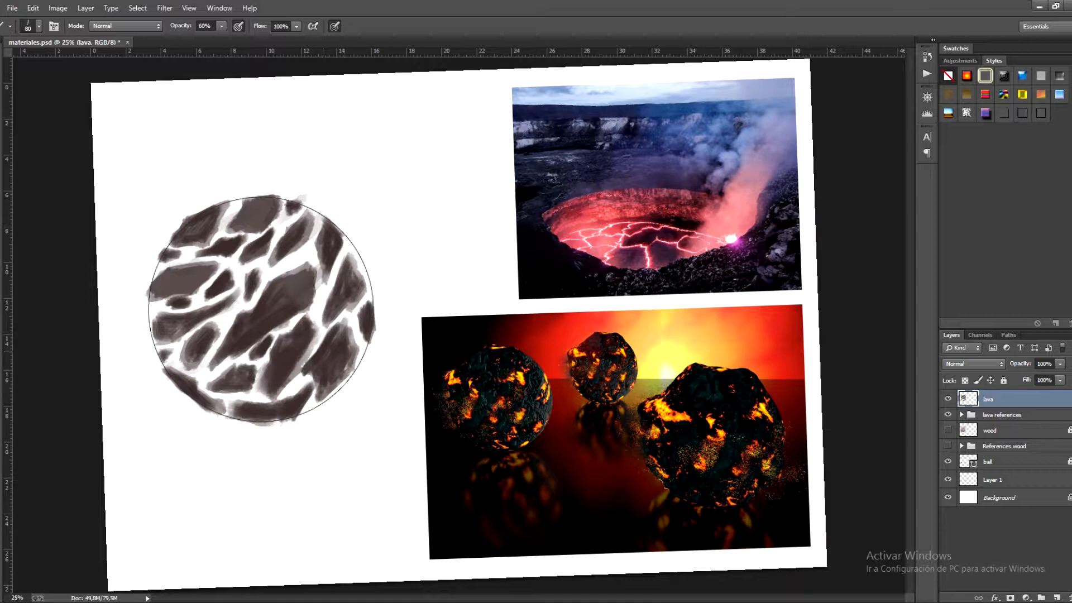
pyautogui.moveTo(269, 274)
pyautogui.mouseDown()
pyautogui.moveTo(277, 255)
pyautogui.moveTo(237, 267)
pyautogui.moveTo(259, 258)
pyautogui.mouseUp()
# Step: Switch the foreground color to yellow and fill all the cracks between the rocks at 80% brush opacity
pyautogui.click(1, 385)
pyautogui.moveTo(966, 497); pyautogui.dragTo(966, 502)
pyautogui.press('Return')
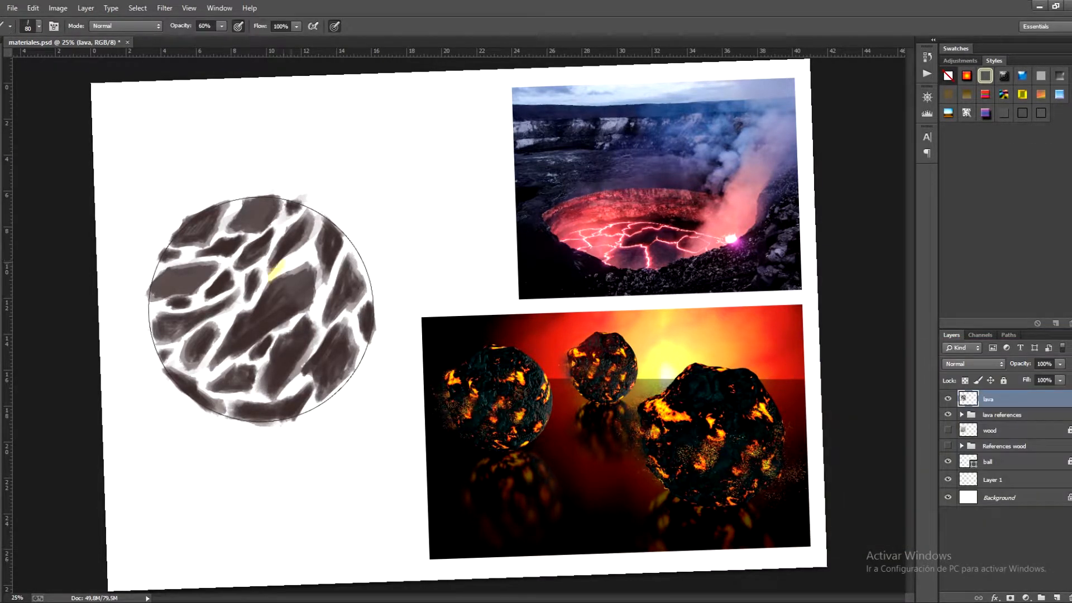
pyautogui.moveTo(284, 264)
pyautogui.mouseDown()
pyautogui.moveTo(304, 254)
pyautogui.moveTo(235, 311)
pyautogui.moveTo(212, 354)
pyautogui.moveTo(223, 316)
pyautogui.moveTo(162, 351)
pyautogui.moveTo(202, 374)
pyautogui.moveTo(254, 358)
pyautogui.mouseUp()
pyautogui.hotkey('ctrl', 'z')
pyautogui.press('8')
pyautogui.hotkey('ctrl', 'z')
pyautogui.moveTo(229, 398)
pyautogui.mouseDown()
pyautogui.moveTo(249, 393)
pyautogui.moveTo(277, 336)
pyautogui.moveTo(302, 318)
pyautogui.moveTo(276, 392)
pyautogui.moveTo(304, 390)
pyautogui.moveTo(343, 244)
pyautogui.mouseUp()
pyautogui.moveTo(330, 309)
pyautogui.mouseDown()
pyautogui.moveTo(357, 335)
pyautogui.moveTo(355, 248)
pyautogui.moveTo(315, 246)
pyautogui.moveTo(224, 319)
pyautogui.moveTo(282, 232)
pyautogui.moveTo(312, 206)
pyautogui.moveTo(268, 227)
pyautogui.moveTo(208, 298)
pyautogui.moveTo(169, 309)
pyautogui.moveTo(200, 301)
pyautogui.mouseUp()
pyautogui.moveTo(158, 269)
pyautogui.mouseDown()
pyautogui.moveTo(202, 257)
pyautogui.moveTo(230, 273)
pyautogui.mouseUp()
pyautogui.moveTo(198, 250)
pyautogui.mouseDown()
pyautogui.moveTo(243, 237)
pyautogui.moveTo(240, 199)
pyautogui.mouseUp()
pyautogui.moveTo(242, 233); pyautogui.dragTo(255, 234)
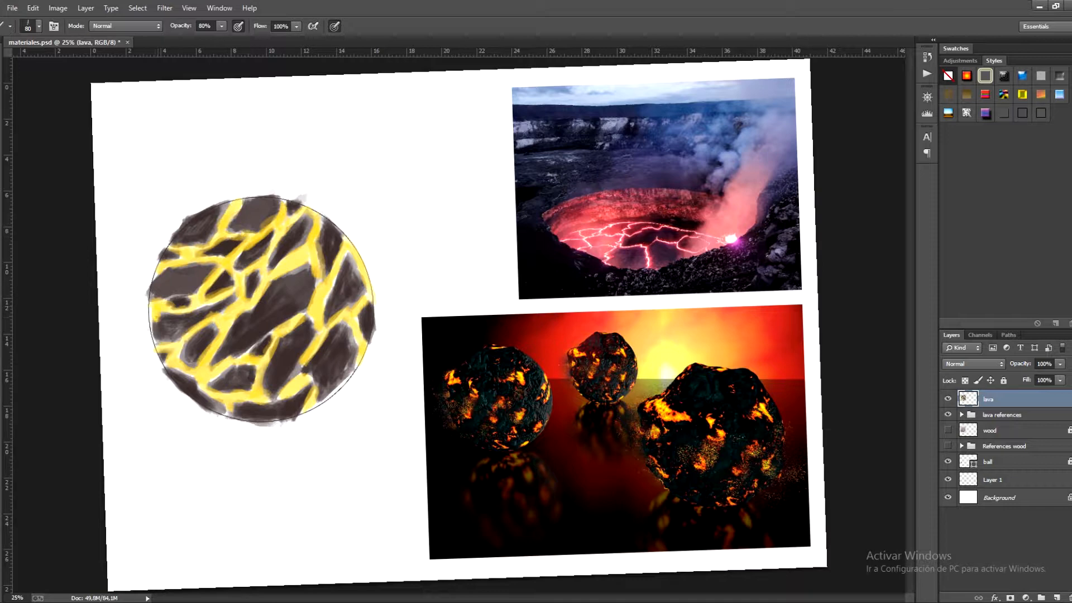
# Step: Shift the foreground color to orange and shade the right and bottom lava cracks at 40% brush opacity
pyautogui.click(1, 358)
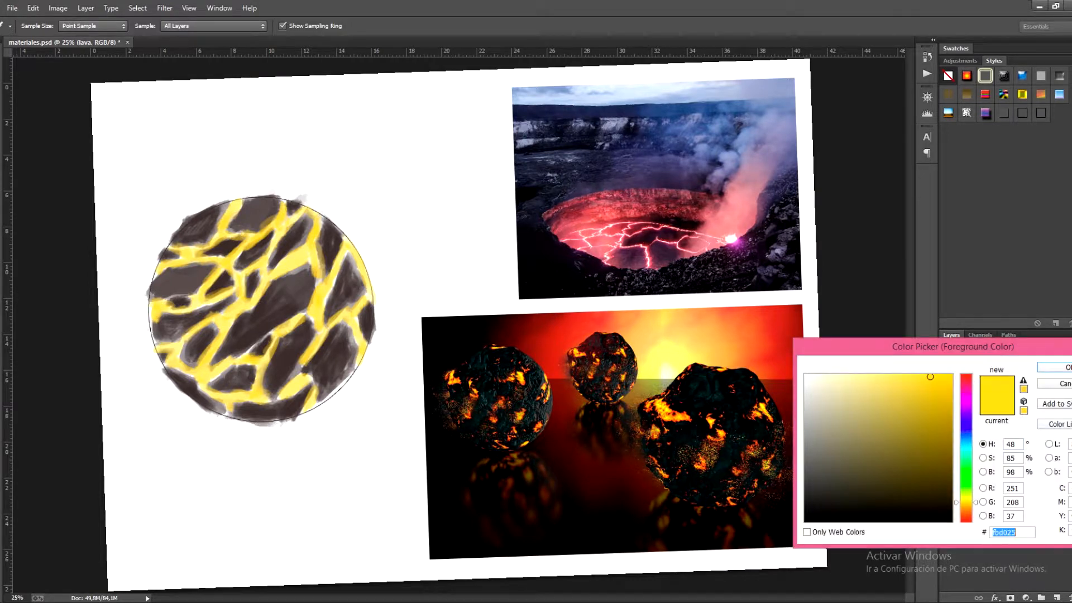
pyautogui.moveTo(967, 504); pyautogui.dragTo(966, 513)
pyautogui.click(1061, 368)
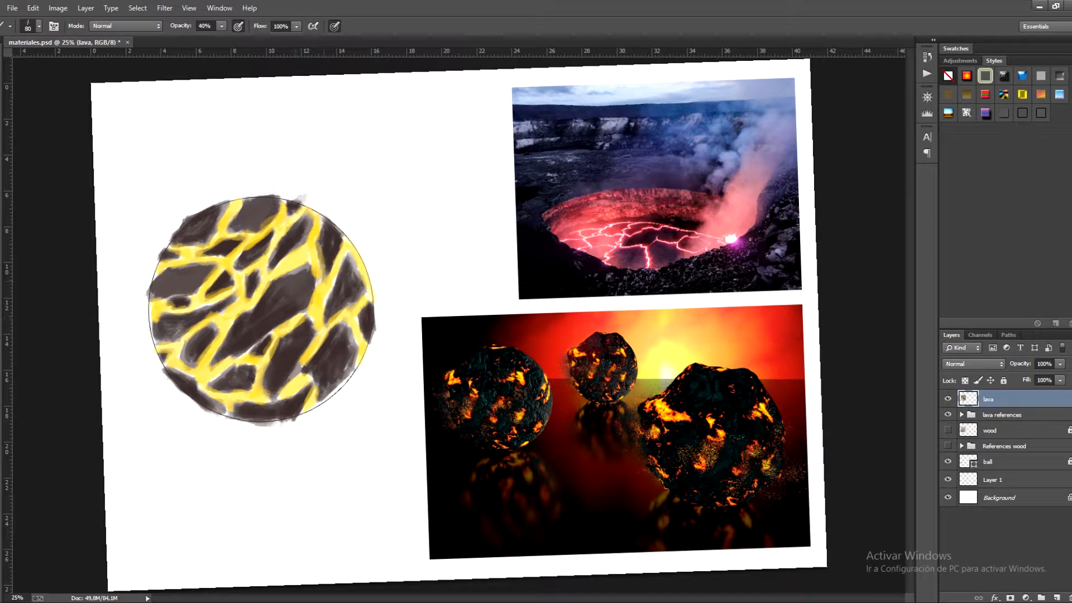
pyautogui.moveTo(315, 290)
pyautogui.mouseDown()
pyautogui.moveTo(277, 331)
pyautogui.moveTo(344, 253)
pyautogui.mouseUp()
pyautogui.moveTo(331, 282); pyautogui.dragTo(303, 363)
pyautogui.moveTo(341, 314); pyautogui.dragTo(323, 334)
pyautogui.moveTo(295, 376)
pyautogui.mouseDown()
pyautogui.moveTo(284, 391)
pyautogui.moveTo(309, 405)
pyautogui.mouseUp()
pyautogui.moveTo(229, 409); pyautogui.dragTo(207, 391)
pyautogui.moveTo(207, 391); pyautogui.dragTo(257, 404)
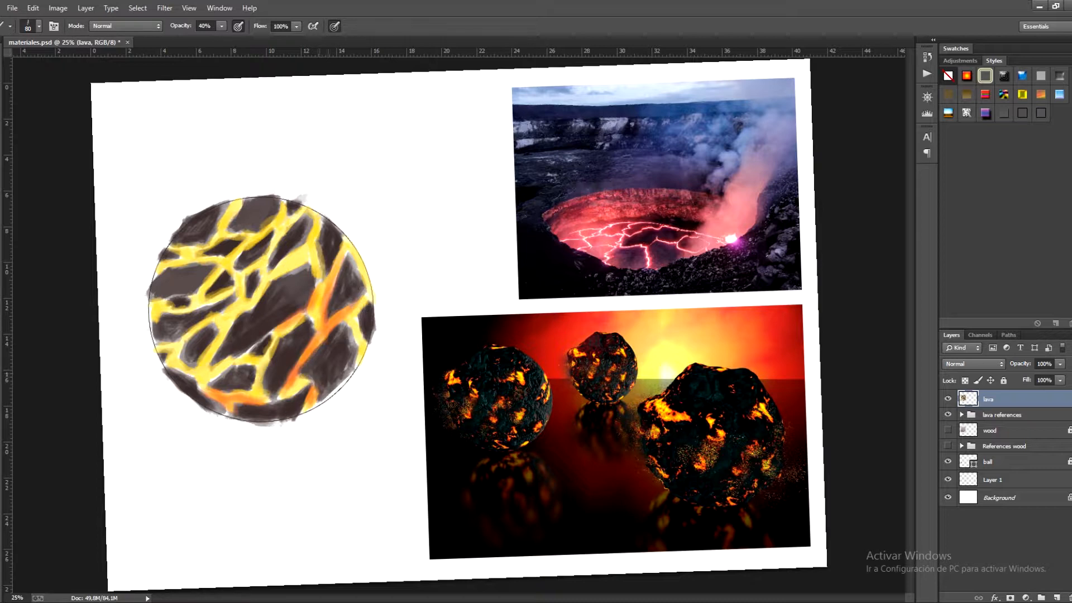
pyautogui.moveTo(326, 395); pyautogui.dragTo(351, 374)
# Step: Hide the ball outline layer and shade the lava cracks on the ball's left side with orange
pyautogui.click(948, 461)
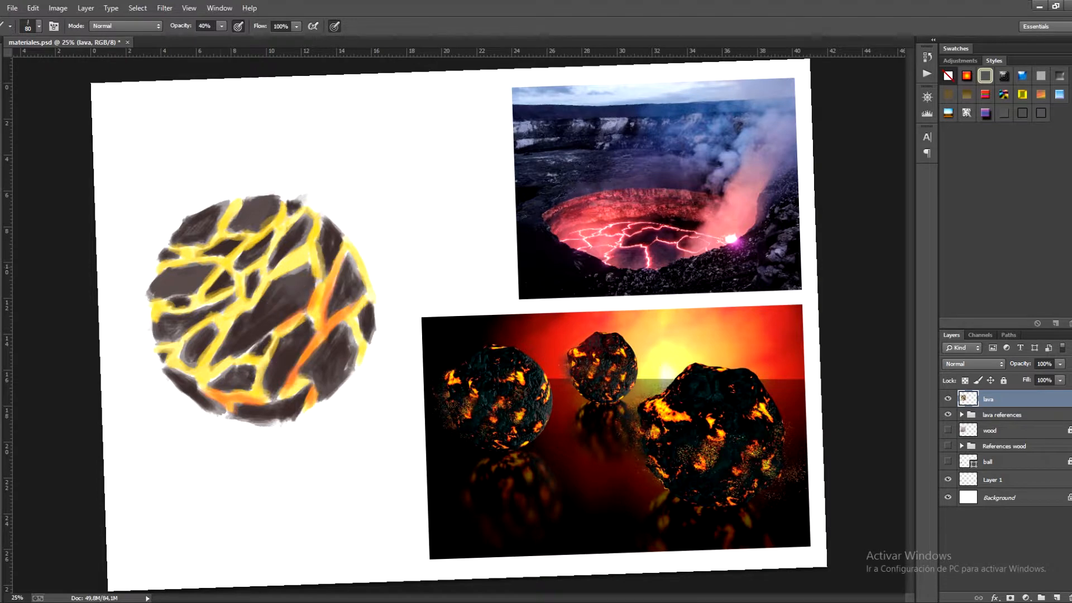
pyautogui.moveTo(216, 271)
pyautogui.mouseDown()
pyautogui.moveTo(153, 317)
pyautogui.moveTo(190, 317)
pyautogui.mouseUp()
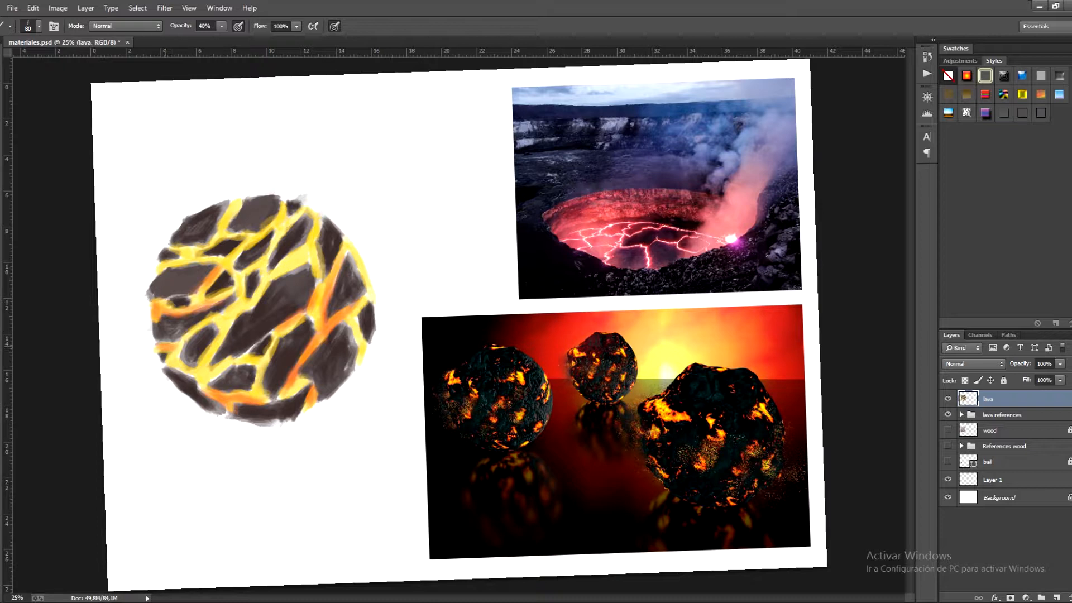
pyautogui.moveTo(182, 342)
pyautogui.mouseDown()
pyautogui.moveTo(168, 364)
pyautogui.moveTo(208, 366)
pyautogui.mouseUp()
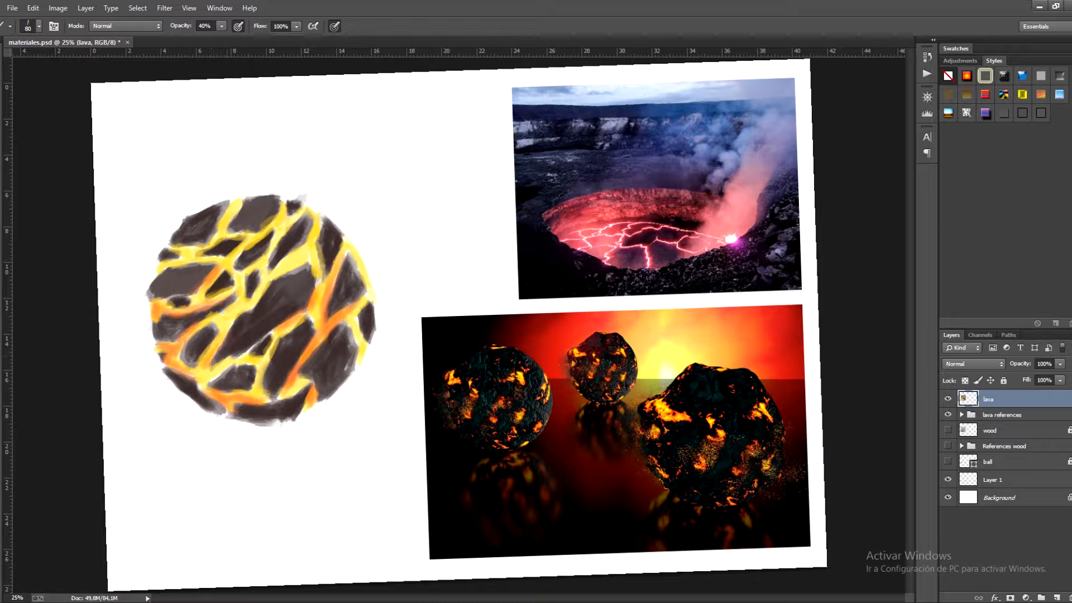
pyautogui.moveTo(226, 330)
pyautogui.mouseDown()
pyautogui.moveTo(209, 363)
pyautogui.moveTo(229, 369)
pyautogui.mouseUp()
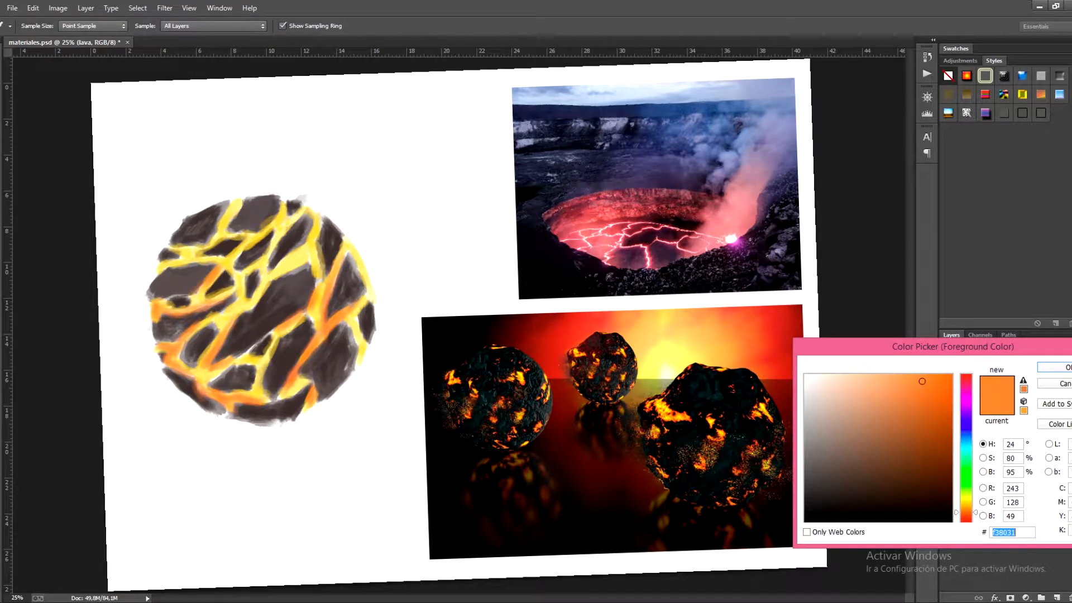
# Step: Change to a redder orange and deepen the lava cracks along the ball's bottom, upper left and right edge
pyautogui.press('Return')
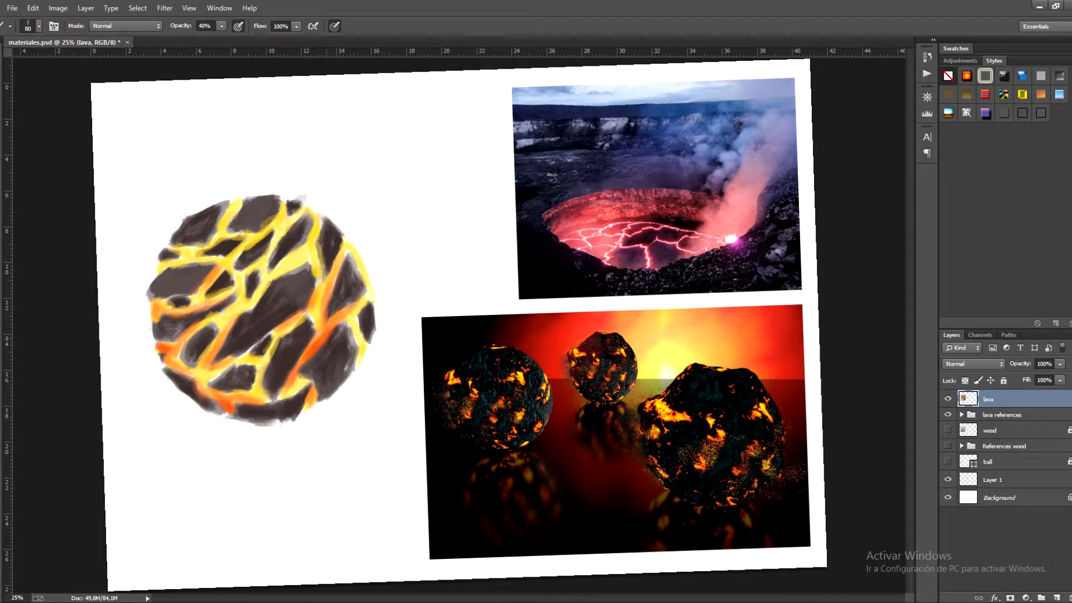
pyautogui.moveTo(296, 388)
pyautogui.mouseDown()
pyautogui.moveTo(310, 399)
pyautogui.moveTo(201, 385)
pyautogui.moveTo(261, 362)
pyautogui.mouseUp()
pyautogui.moveTo(249, 245)
pyautogui.mouseDown()
pyautogui.moveTo(271, 230)
pyautogui.moveTo(217, 236)
pyautogui.mouseUp()
pyautogui.moveTo(240, 205); pyautogui.dragTo(234, 222)
pyautogui.moveTo(169, 246); pyautogui.dragTo(197, 250)
pyautogui.moveTo(162, 268); pyautogui.dragTo(174, 265)
pyautogui.moveTo(357, 330); pyautogui.dragTo(361, 360)
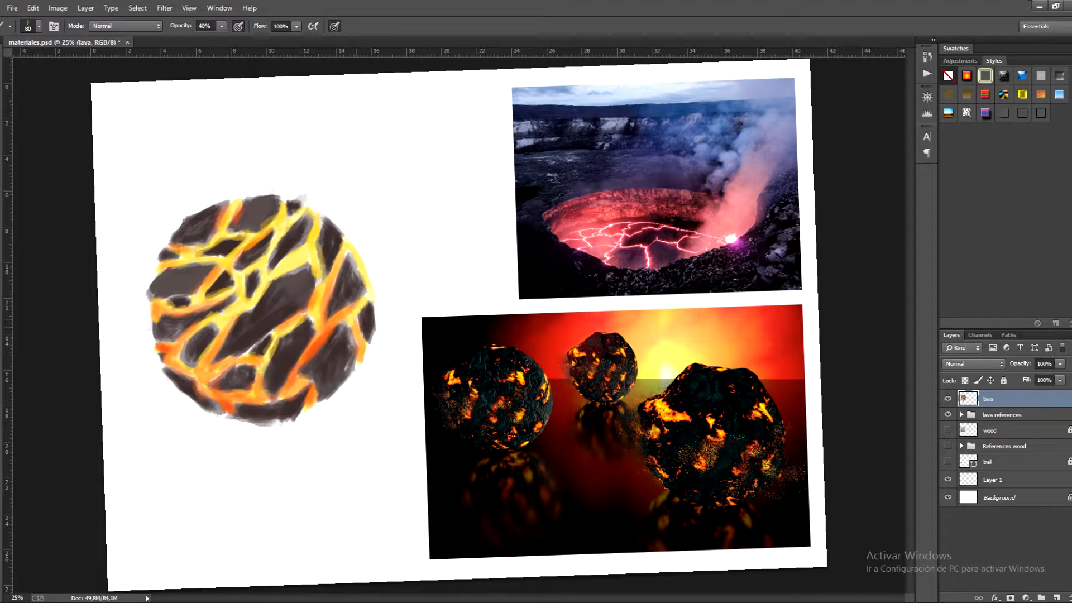
pyautogui.moveTo(366, 295); pyautogui.dragTo(348, 319)
# Step: Sample a grey tone from the ball and paint a soft lighter highlight on the large lower-right rock
pyautogui.keyDown('alt'); pyautogui.click(300, 270); pyautogui.keyUp('alt')
pyautogui.moveTo(336, 331); pyautogui.dragTo(331, 355)
pyautogui.moveTo(343, 333); pyautogui.dragTo(334, 353)
pyautogui.moveTo(339, 343)
pyautogui.mouseDown()
pyautogui.moveTo(314, 362)
pyautogui.moveTo(327, 346)
pyautogui.mouseUp()
pyautogui.moveTo(342, 332); pyautogui.dragTo(338, 352)
pyautogui.moveTo(341, 347)
pyautogui.mouseDown()
pyautogui.moveTo(329, 355)
pyautogui.moveTo(333, 384)
pyautogui.mouseUp()
pyautogui.moveTo(343, 324); pyautogui.dragTo(356, 349)
pyautogui.moveTo(349, 326)
pyautogui.mouseDown()
pyautogui.moveTo(358, 352)
pyautogui.moveTo(332, 354)
pyautogui.mouseUp()
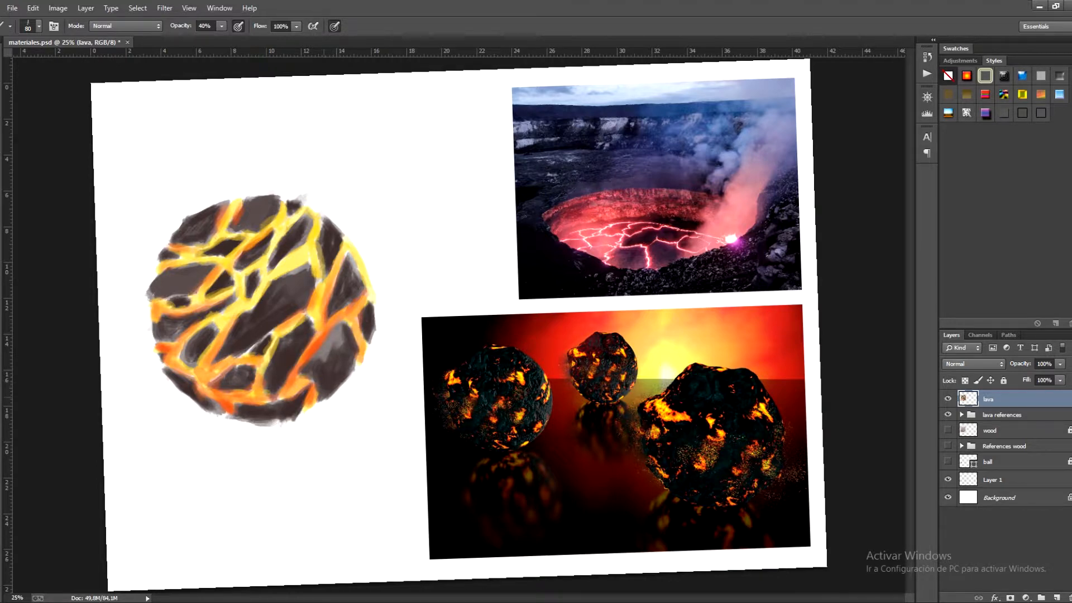
pyautogui.moveTo(331, 396); pyautogui.dragTo(327, 400)
# Step: Erase the rough paint around the ball's left and upper edges to clean its silhouette, and save the document
pyautogui.press('alt')
pyautogui.press('e')
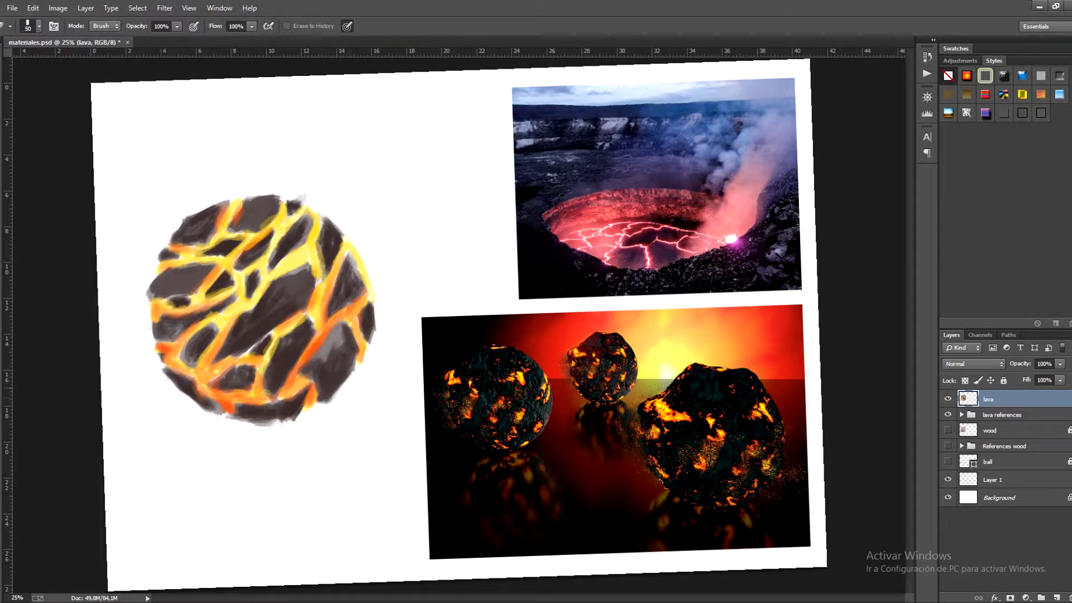
pyautogui.moveTo(259, 422); pyautogui.dragTo(228, 416)
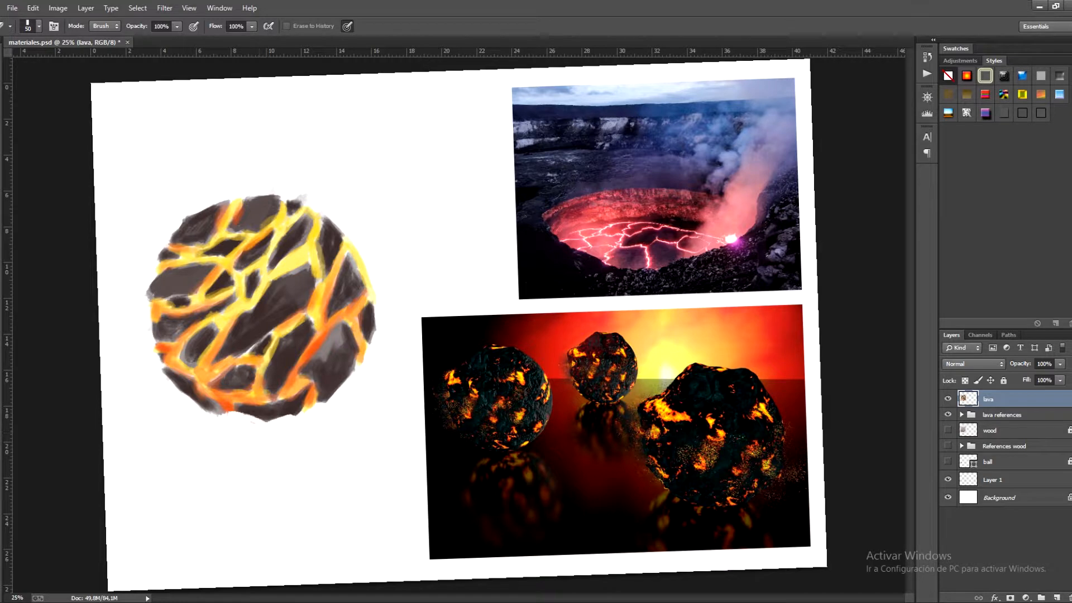
pyautogui.hotkey('ctrl', 'alt', 'z')
pyautogui.hotkey('ctrl', 'alt', 'z')
pyautogui.moveTo(163, 376); pyautogui.dragTo(144, 288)
pyautogui.moveTo(244, 199)
pyautogui.mouseDown()
pyautogui.moveTo(306, 200)
pyautogui.moveTo(274, 195)
pyautogui.moveTo(326, 217)
pyautogui.mouseUp()
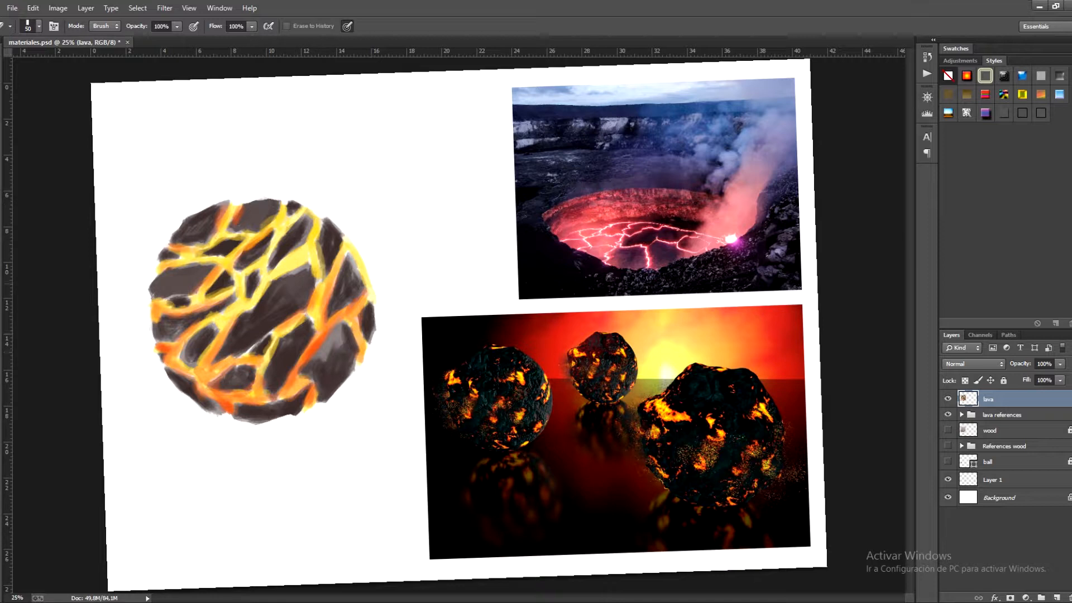
pyautogui.hotkey('ctrl', 's')
# Step: Brush light grey highlights onto the upper part of the large central rock
pyautogui.press('b')
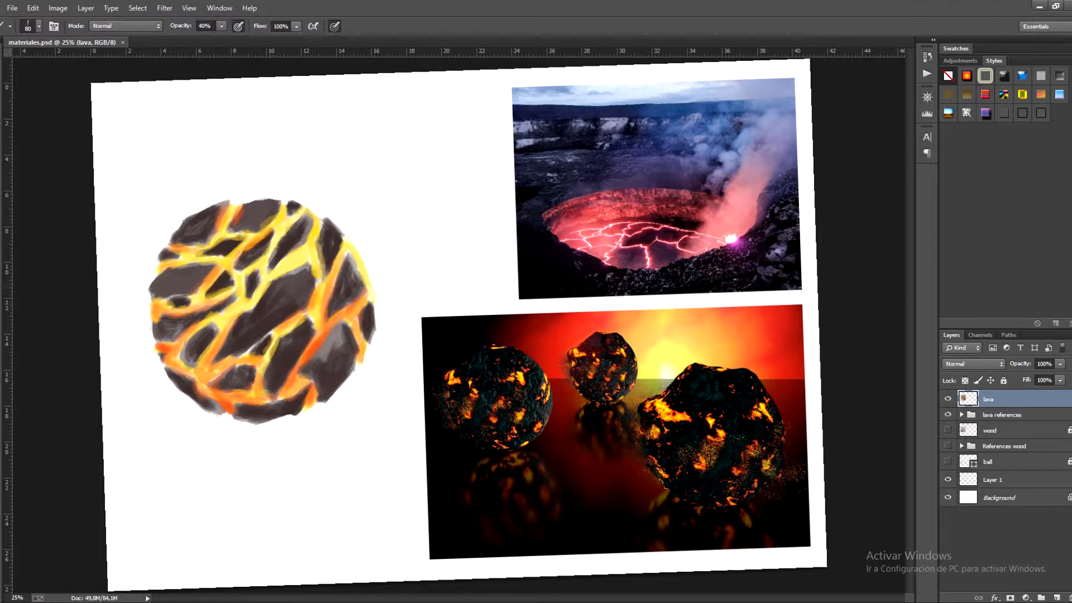
pyautogui.moveTo(269, 284)
pyautogui.mouseDown()
pyautogui.moveTo(253, 309)
pyautogui.moveTo(285, 267)
pyautogui.moveTo(280, 299)
pyautogui.mouseUp()
pyautogui.keyDown('alt'); pyautogui.click(307, 265); pyautogui.keyUp('alt')
pyautogui.moveTo(306, 256)
pyautogui.mouseDown()
pyautogui.moveTo(314, 279)
pyautogui.moveTo(306, 251)
pyautogui.moveTo(278, 287)
pyautogui.mouseUp()
pyautogui.moveTo(301, 274); pyautogui.dragTo(277, 288)
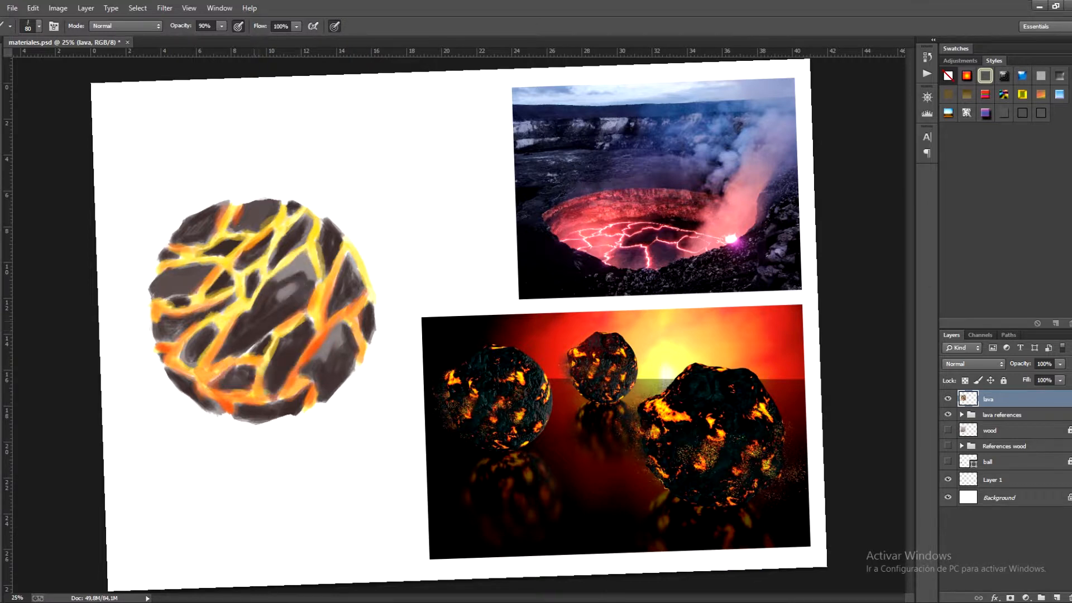
# Step: Sample dark rock tones and extend the rocks at the ball's centre, upper right and right edge over the surrounding cracks
pyautogui.keyDown('alt'); pyautogui.click(271, 344); pyautogui.keyUp('alt')
pyautogui.moveTo(252, 347)
pyautogui.mouseDown()
pyautogui.moveTo(269, 331)
pyautogui.moveTo(244, 355)
pyautogui.mouseUp()
pyautogui.moveTo(342, 260); pyautogui.dragTo(329, 304)
pyautogui.keyDown('alt'); pyautogui.click(327, 243); pyautogui.keyUp('alt')
pyautogui.moveTo(328, 244)
pyautogui.mouseDown()
pyautogui.moveTo(313, 275)
pyautogui.moveTo(316, 247)
pyautogui.mouseUp()
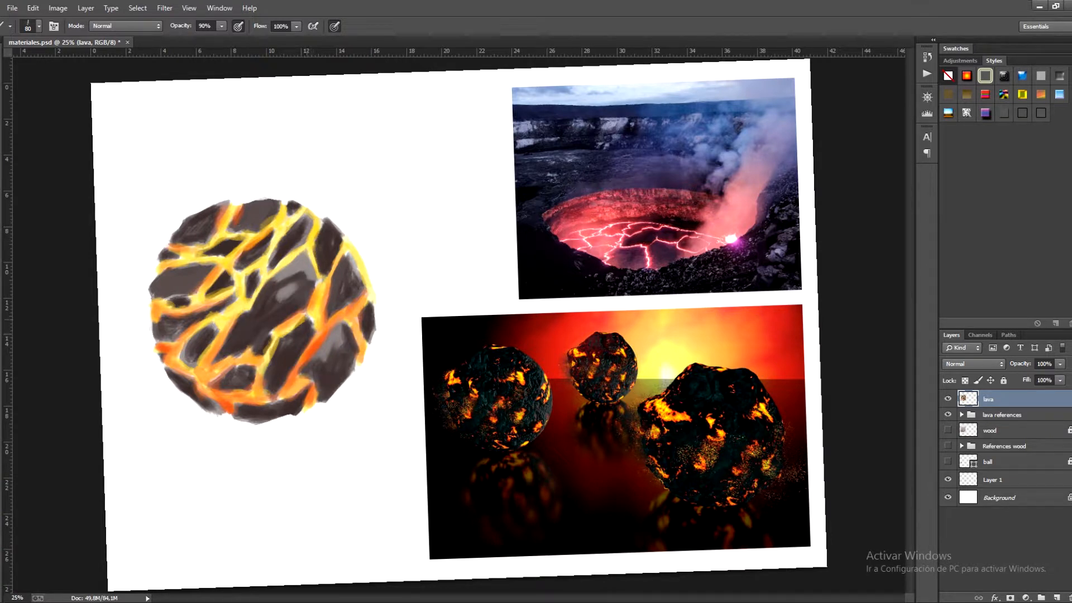
pyautogui.moveTo(305, 318)
pyautogui.mouseDown()
pyautogui.moveTo(293, 332)
pyautogui.moveTo(320, 320)
pyautogui.moveTo(298, 364)
pyautogui.mouseUp()
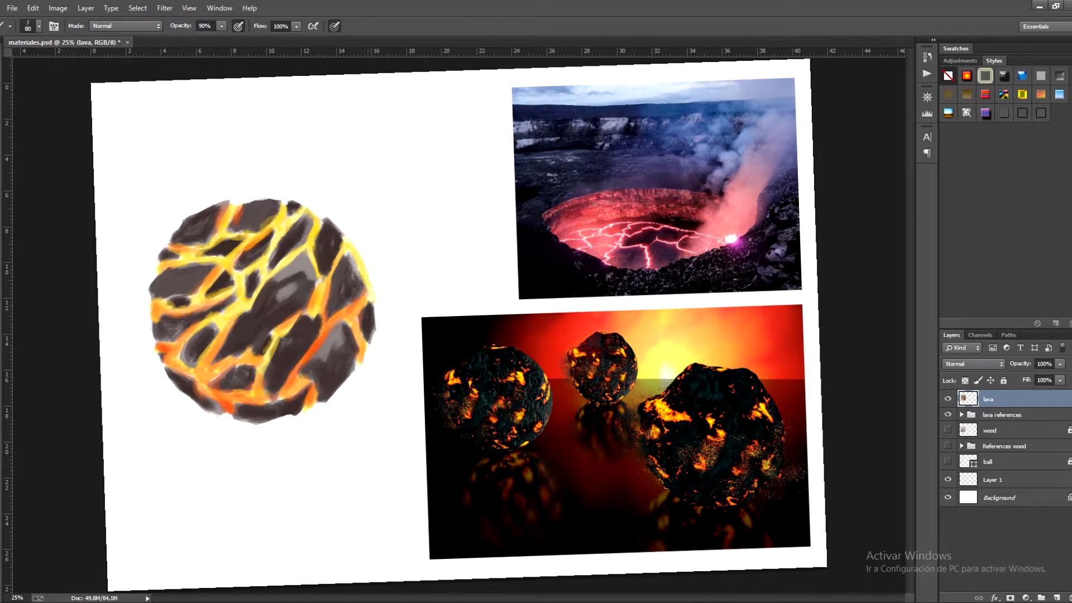
pyautogui.moveTo(366, 302)
pyautogui.mouseDown()
pyautogui.moveTo(353, 327)
pyautogui.moveTo(368, 346)
pyautogui.mouseUp()
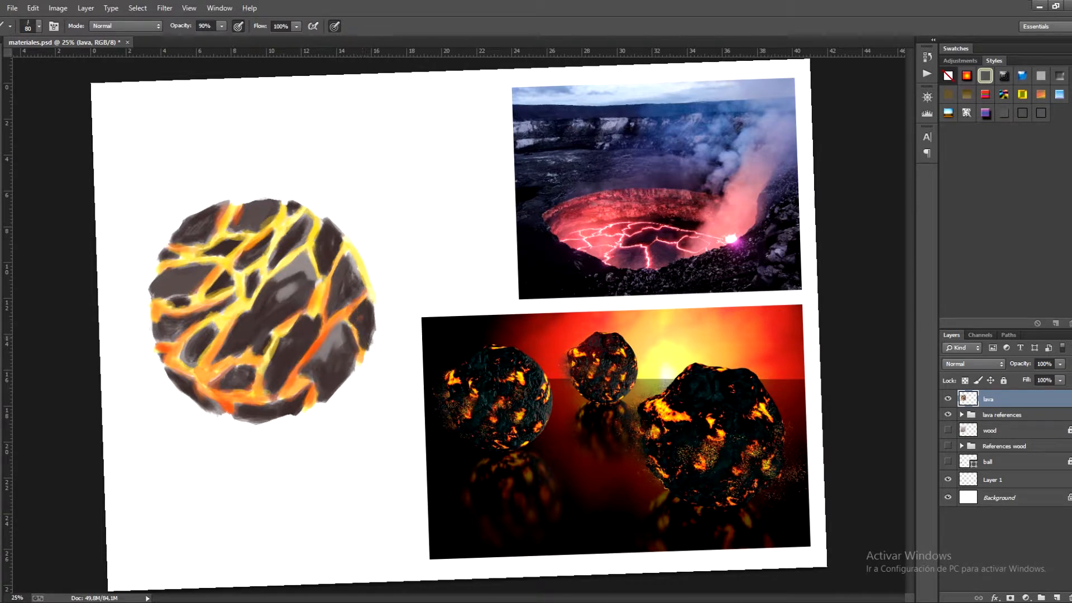
pyautogui.press('e')
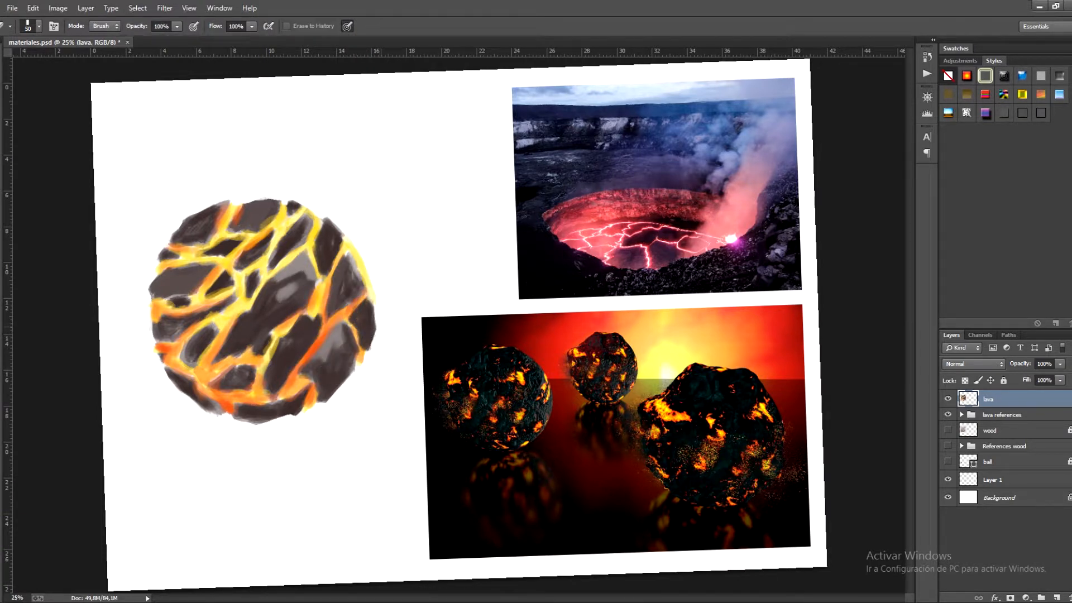
pyautogui.press('b')
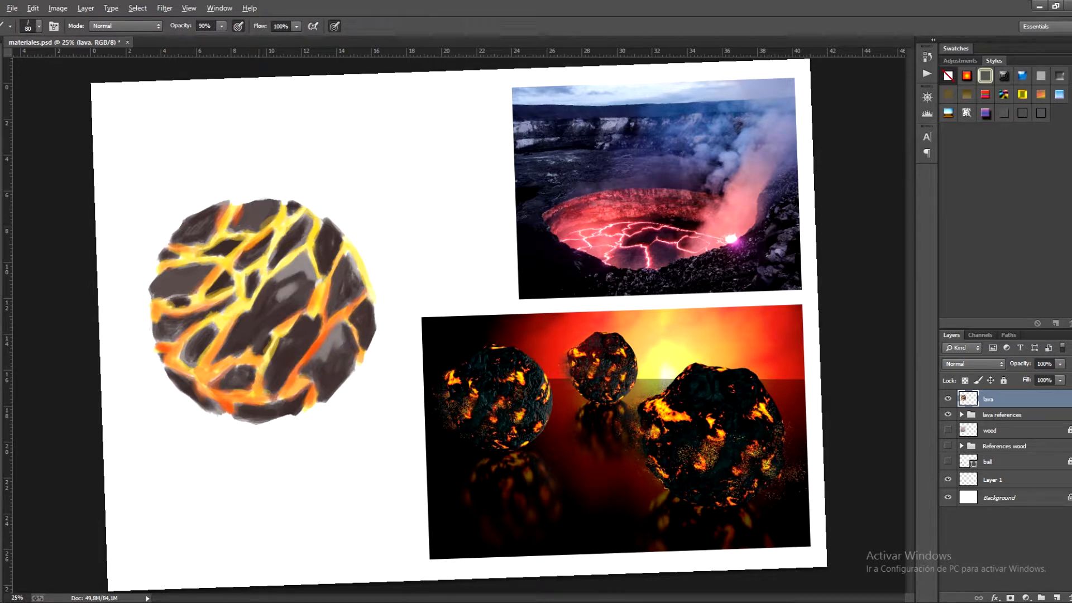
# Step: Paint dark rock tones over the cracks along the ball's bottom to narrow the glowing gaps there
pyautogui.moveTo(306, 386); pyautogui.dragTo(302, 416)
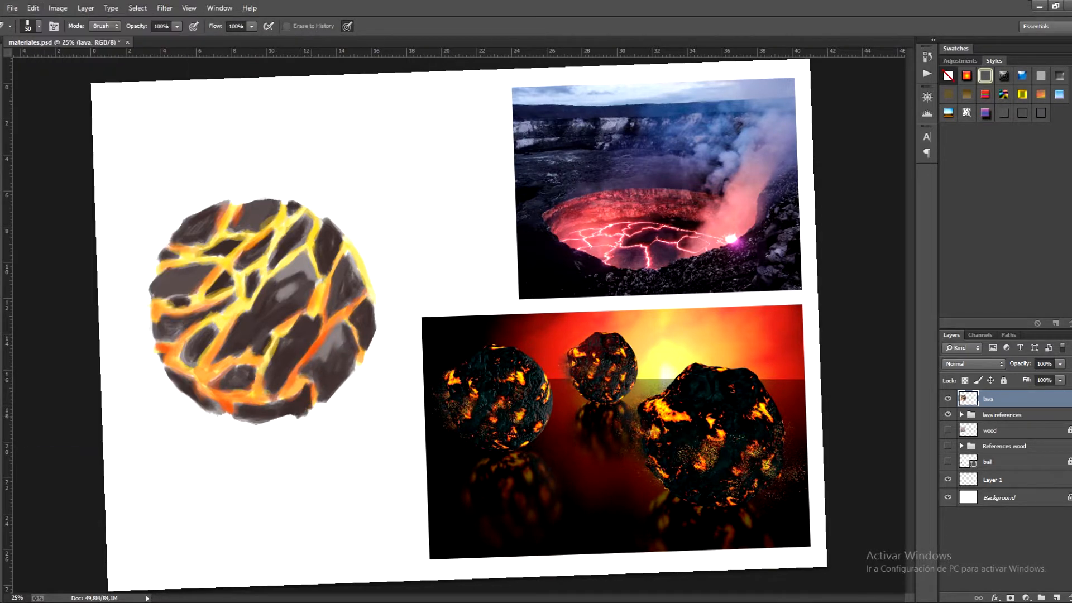
pyautogui.press('e')
pyautogui.keyDown('alt'); pyautogui.click(312, 385); pyautogui.keyUp('alt')
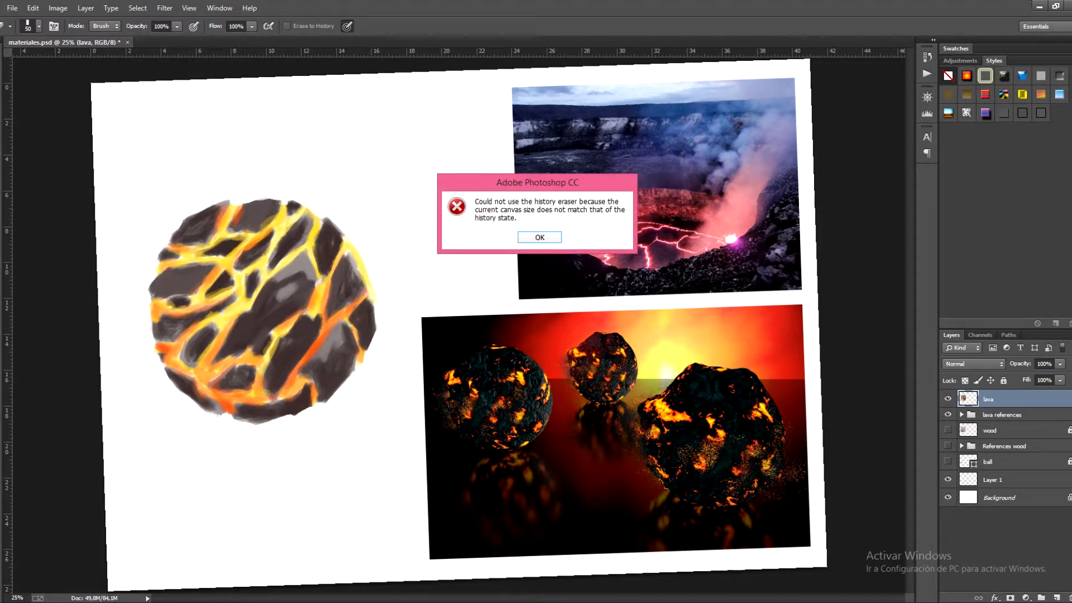
pyautogui.press('Return')
pyautogui.press('b')
pyautogui.moveTo(314, 383); pyautogui.dragTo(272, 415)
pyautogui.moveTo(306, 378); pyautogui.dragTo(317, 390)
pyautogui.moveTo(211, 386)
pyautogui.mouseDown()
pyautogui.moveTo(249, 390)
pyautogui.moveTo(219, 400)
pyautogui.moveTo(223, 411)
pyautogui.mouseUp()
pyautogui.moveTo(267, 373); pyautogui.dragTo(262, 388)
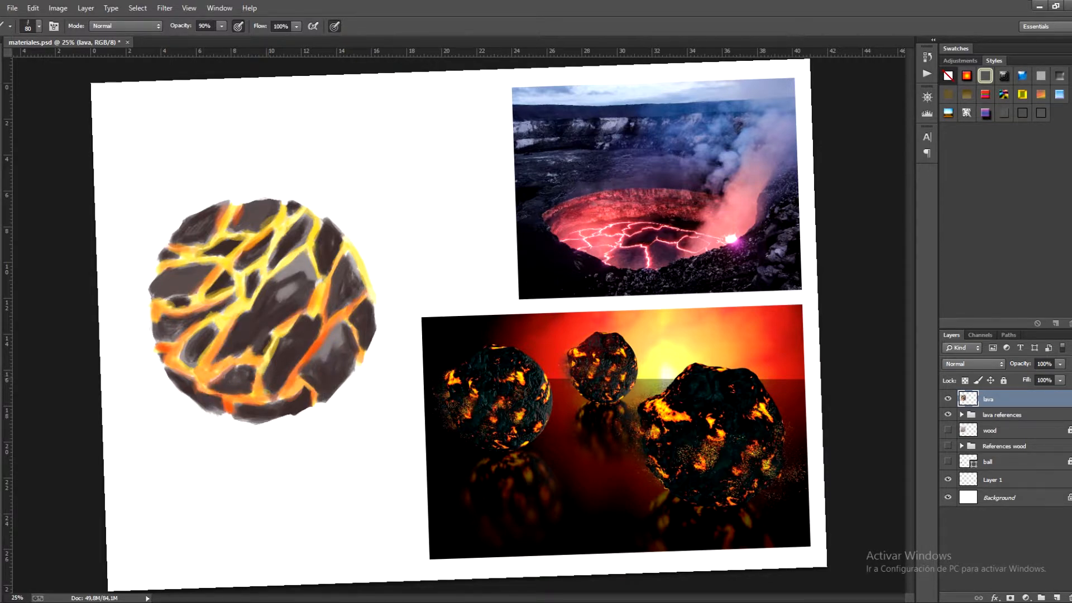
# Step: Enlarge the lower-left rocks with sampled dark tones and undo the last stroke near the crack left of centre
pyautogui.moveTo(257, 346)
pyautogui.mouseDown()
pyautogui.moveTo(250, 351)
pyautogui.moveTo(290, 320)
pyautogui.moveTo(273, 360)
pyautogui.mouseUp()
pyautogui.keyDown('alt'); pyautogui.click(282, 351); pyautogui.keyUp('alt')
pyautogui.moveTo(215, 337)
pyautogui.mouseDown()
pyautogui.moveTo(201, 359)
pyautogui.moveTo(209, 353)
pyautogui.mouseUp()
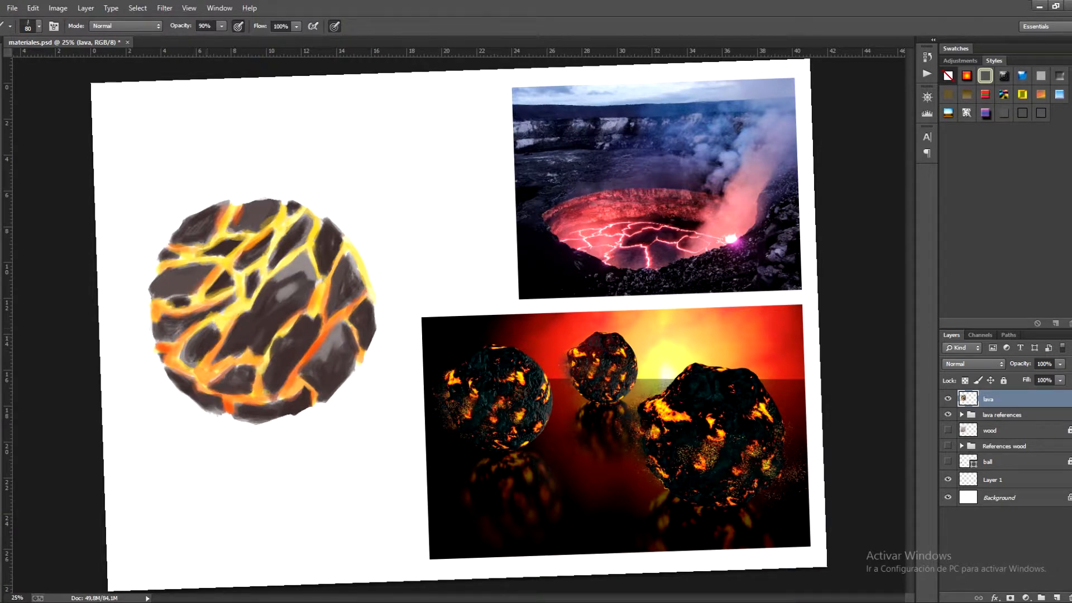
pyautogui.moveTo(213, 331)
pyautogui.mouseDown()
pyautogui.moveTo(204, 336)
pyautogui.moveTo(225, 333)
pyautogui.mouseUp()
pyautogui.keyDown('alt'); pyautogui.click(223, 317); pyautogui.keyUp('alt')
pyautogui.keyDown('alt'); pyautogui.click(227, 309); pyautogui.keyUp('alt')
pyautogui.moveTo(216, 301); pyautogui.dragTo(231, 294)
pyautogui.hotkey('ctrl', 'z')
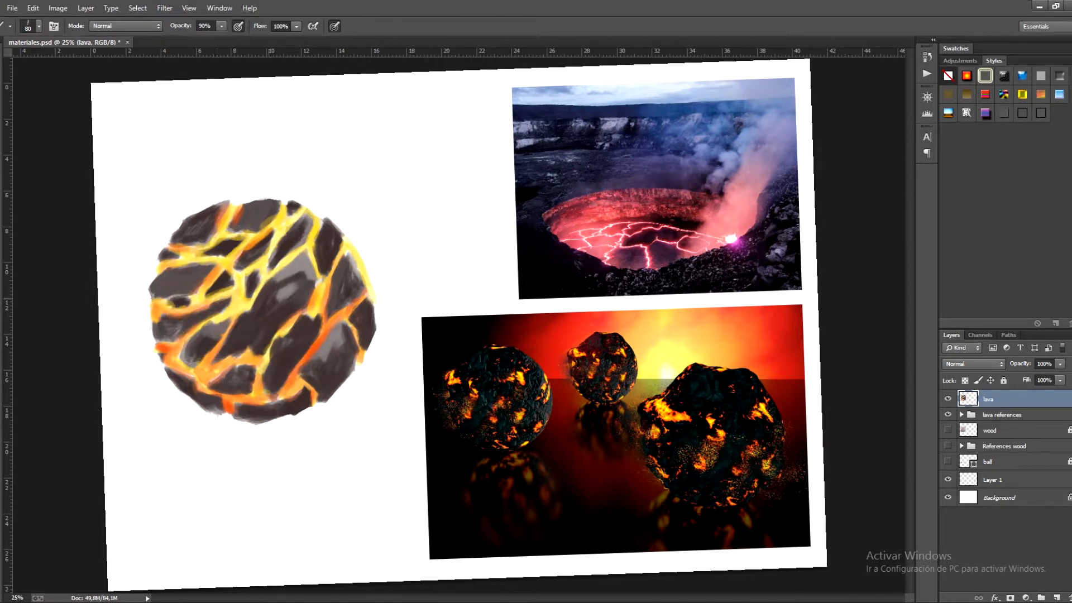
# Step: Reshape and shade the rocks along the ball's left and upper-left edges with dark tones, and save the document
pyautogui.moveTo(155, 343)
pyautogui.mouseDown()
pyautogui.moveTo(177, 338)
pyautogui.moveTo(154, 323)
pyautogui.moveTo(174, 283)
pyautogui.moveTo(192, 283)
pyautogui.mouseUp()
pyautogui.keyDown('alt'); pyautogui.click(158, 334); pyautogui.keyUp('alt')
pyautogui.moveTo(157, 343); pyautogui.dragTo(187, 323)
pyautogui.moveTo(171, 247)
pyautogui.mouseDown()
pyautogui.moveTo(206, 242)
pyautogui.moveTo(171, 233)
pyautogui.mouseUp()
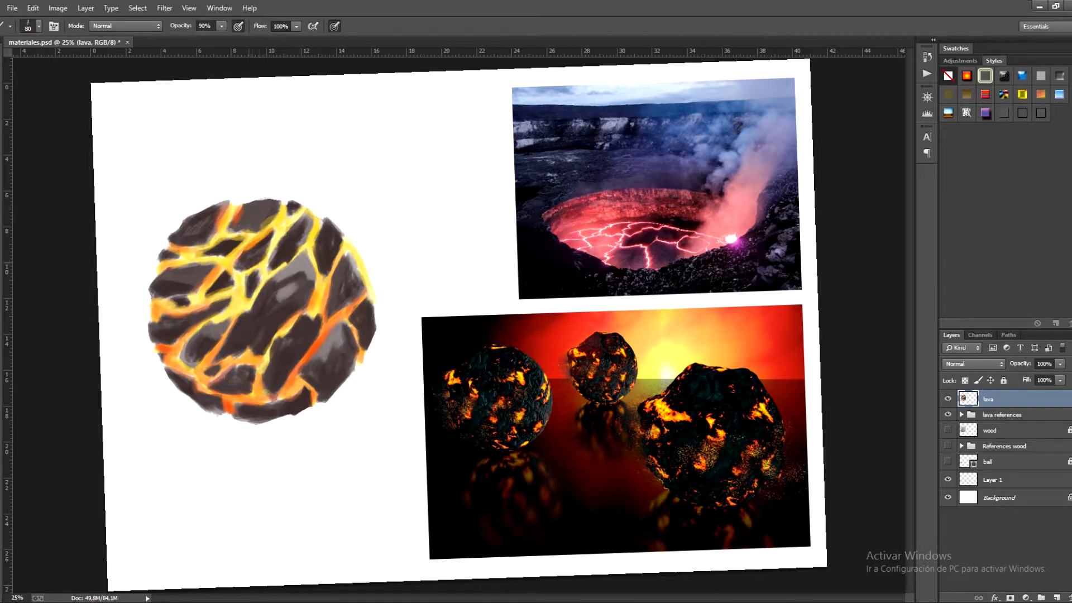
pyautogui.hotkey('ctrl', 's')
# Step: Refine the lower-left rock with sampled tones, thin the bottom crack with dark paint, and save the document
pyautogui.moveTo(207, 354)
pyautogui.mouseDown()
pyautogui.moveTo(184, 364)
pyautogui.moveTo(195, 373)
pyautogui.moveTo(179, 358)
pyautogui.moveTo(189, 336)
pyautogui.moveTo(198, 332)
pyautogui.moveTo(198, 368)
pyautogui.moveTo(177, 385)
pyautogui.mouseUp()
pyautogui.keyDown('alt'); pyautogui.click(190, 359); pyautogui.keyUp('alt')
pyautogui.keyDown('alt'); pyautogui.click(202, 350); pyautogui.keyUp('alt')
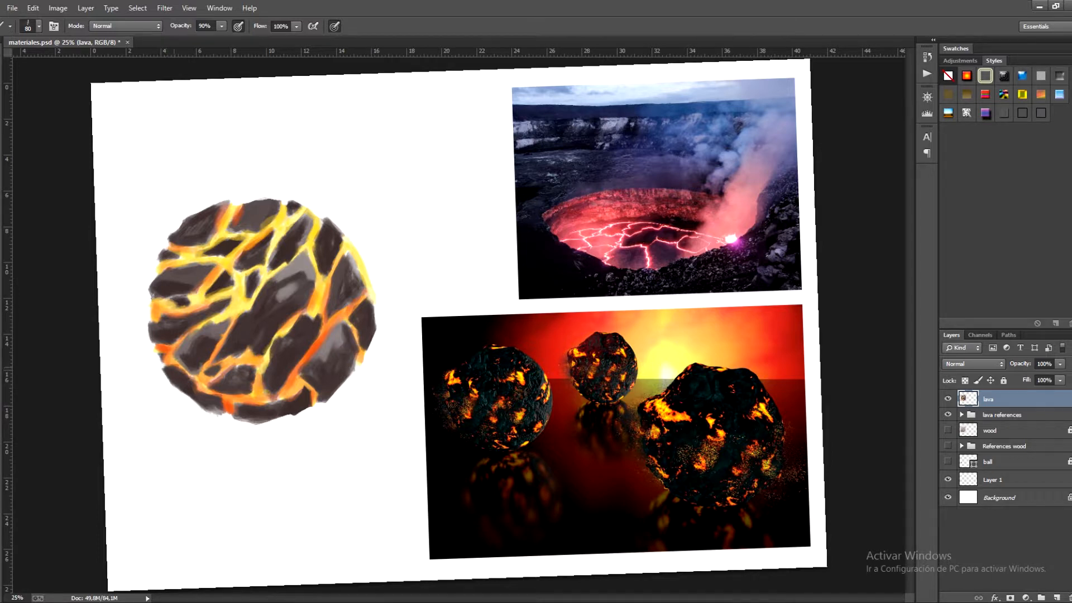
pyautogui.moveTo(233, 411)
pyautogui.mouseDown()
pyautogui.moveTo(234, 401)
pyautogui.moveTo(295, 397)
pyautogui.mouseUp()
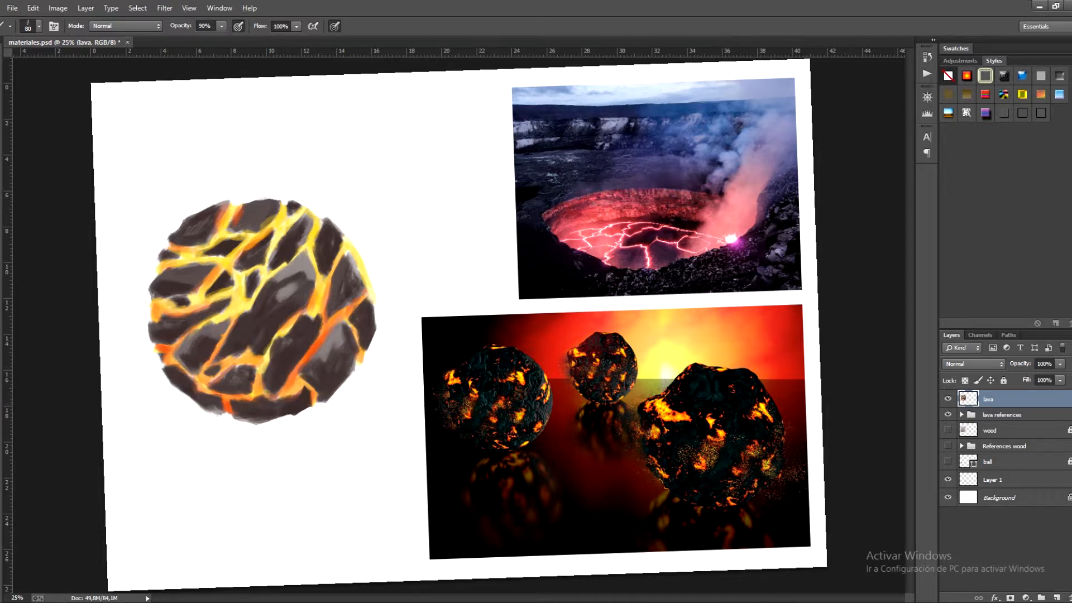
pyautogui.hotkey('ctrl', 's')
# Step: Extend the small dark rocks in the ball's upper-left area to thin the yellow cracks, and save the document
pyautogui.moveTo(221, 271)
pyautogui.mouseDown()
pyautogui.moveTo(201, 296)
pyautogui.moveTo(208, 283)
pyautogui.moveTo(194, 258)
pyautogui.moveTo(225, 257)
pyautogui.moveTo(198, 246)
pyautogui.mouseUp()
pyautogui.moveTo(178, 256); pyautogui.dragTo(190, 254)
pyautogui.hotkey('ctrl', 's')
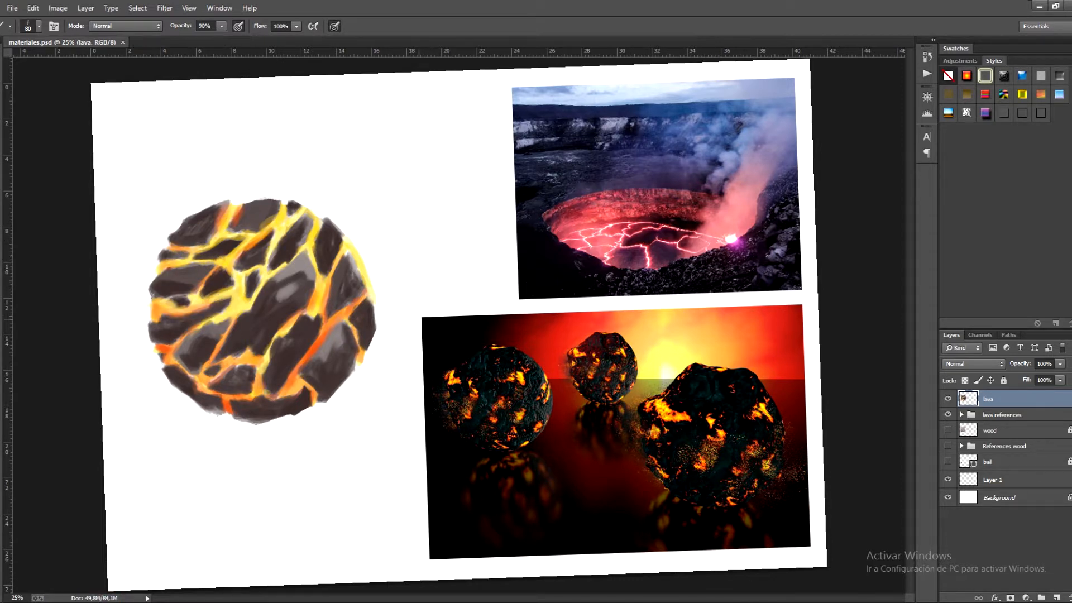
# Step: Sample a grey from the top rock and brush lighter grey highlights onto it and the rock just beneath
pyautogui.keyDown('alt'); pyautogui.click(245, 216); pyautogui.keyUp('alt')
pyautogui.moveTo(240, 209)
pyautogui.mouseDown()
pyautogui.moveTo(227, 231)
pyautogui.moveTo(252, 260)
pyautogui.mouseUp()
pyautogui.moveTo(267, 238); pyautogui.dragTo(246, 262)
pyautogui.moveTo(267, 237)
pyautogui.mouseDown()
pyautogui.moveTo(263, 253)
pyautogui.moveTo(245, 227)
pyautogui.mouseUp()
pyautogui.moveTo(258, 218)
pyautogui.mouseDown()
pyautogui.moveTo(242, 225)
pyautogui.moveTo(252, 226)
pyautogui.mouseUp()
pyautogui.moveTo(270, 212); pyautogui.dragTo(237, 225)
pyautogui.moveTo(261, 213); pyautogui.dragTo(237, 226)
# Step: Brush grey highlights onto the small rocks left of centre and the rocks in the ball's upper left and upper right
pyautogui.moveTo(221, 271); pyautogui.dragTo(230, 283)
pyautogui.moveTo(221, 270); pyautogui.dragTo(251, 288)
pyautogui.moveTo(252, 275); pyautogui.dragTo(249, 289)
pyautogui.moveTo(288, 239); pyautogui.dragTo(277, 261)
pyautogui.moveTo(291, 242); pyautogui.dragTo(279, 261)
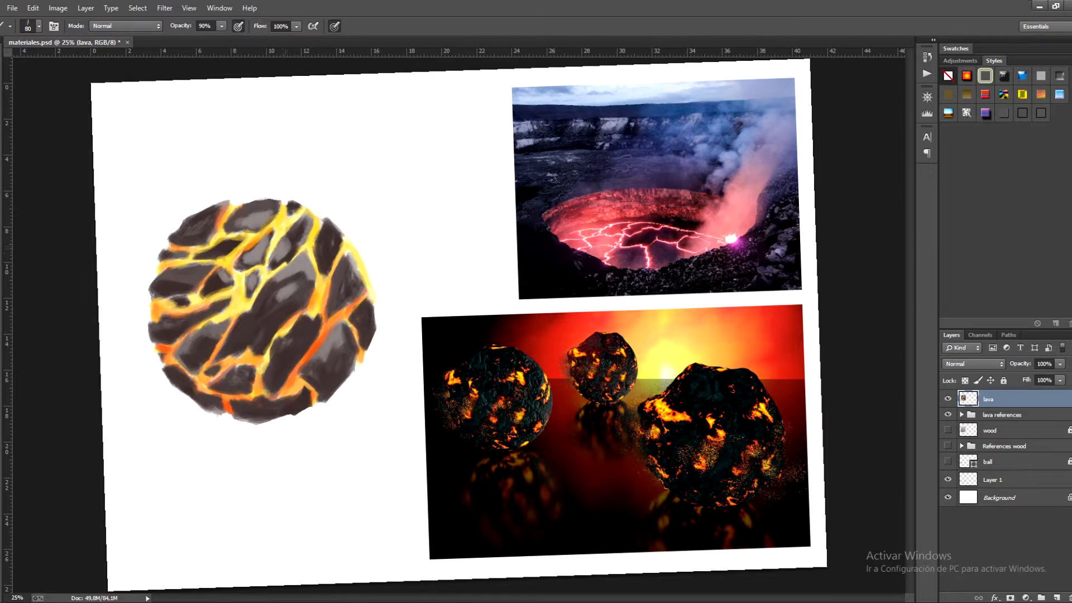
pyautogui.moveTo(209, 218)
pyautogui.mouseDown()
pyautogui.moveTo(198, 240)
pyautogui.moveTo(206, 236)
pyautogui.mouseUp()
pyautogui.moveTo(319, 237); pyautogui.dragTo(312, 255)
pyautogui.moveTo(321, 237); pyautogui.dragTo(317, 259)
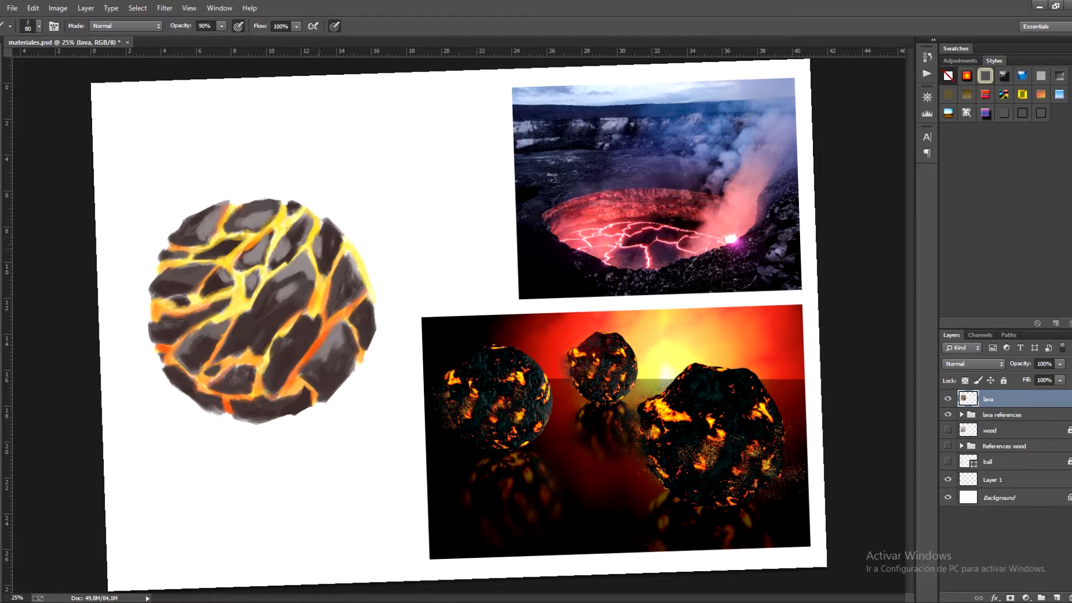
# Step: Try grey strokes on the lower left of the large central rock and undo the recent strokes
pyautogui.moveTo(244, 315); pyautogui.dragTo(237, 328)
pyautogui.moveTo(251, 316); pyautogui.dragTo(232, 336)
pyautogui.hotkey('ctrl', 'alt', 'z')
pyautogui.hotkey('ctrl', 'alt', 'z')
pyautogui.hotkey('ctrl', 'alt', 'z')
pyautogui.hotkey('ctrl', 'alt', 'z')
pyautogui.hotkey('ctrl', 'alt', 'z')
pyautogui.hotkey('ctrl', 'alt', 'z')
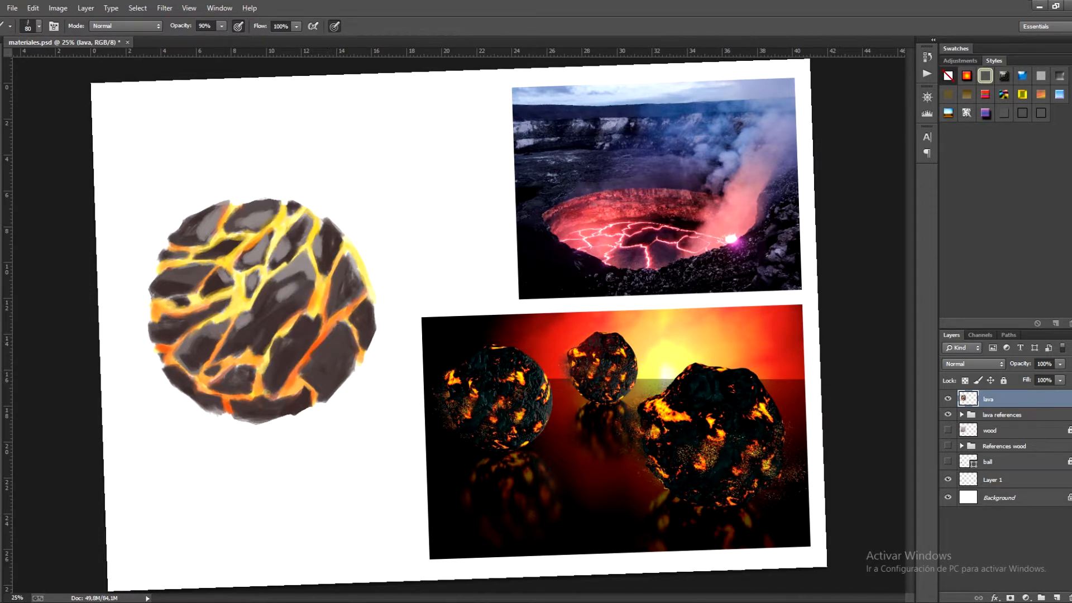
pyautogui.hotkey('ctrl', 'z')
# Step: Brush a grey highlight down the large lower-right rock, refine its outer edge, and touch up the upper-left rock
pyautogui.moveTo(336, 332)
pyautogui.mouseDown()
pyautogui.moveTo(327, 352)
pyautogui.moveTo(338, 349)
pyautogui.moveTo(311, 375)
pyautogui.moveTo(322, 372)
pyautogui.mouseUp()
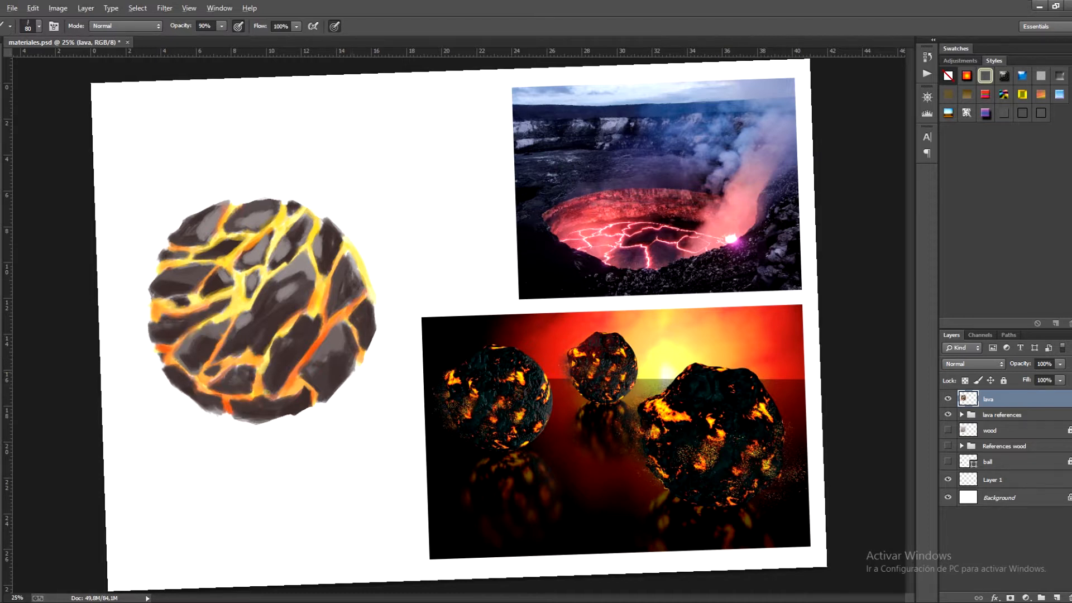
pyautogui.moveTo(351, 376); pyautogui.dragTo(364, 355)
pyautogui.keyDown('alt'); pyautogui.click(227, 228); pyautogui.keyUp('alt')
pyautogui.moveTo(227, 222)
pyautogui.mouseDown()
pyautogui.moveTo(223, 234)
pyautogui.moveTo(225, 220)
pyautogui.mouseUp()
# Step: Sample a rock tone, reduce the brush size to 50, and touch up the rock right of the lower centre
pyautogui.keyDown('alt'); pyautogui.click(253, 345); pyautogui.keyUp('alt')
pyautogui.press('[')
pyautogui.press('[')
pyautogui.press('[')
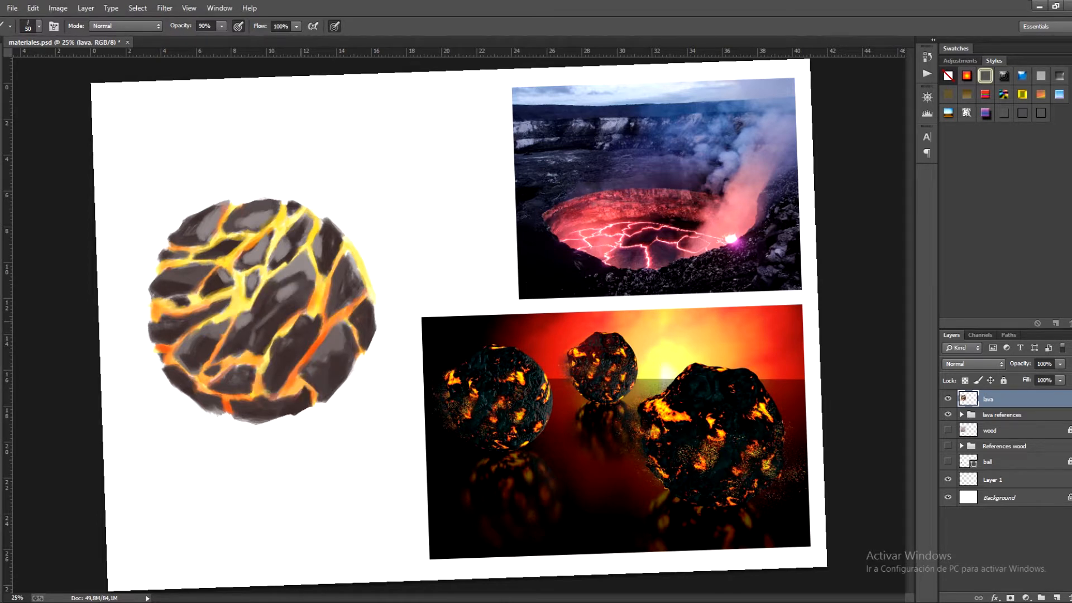
pyautogui.moveTo(305, 327); pyautogui.dragTo(302, 323)
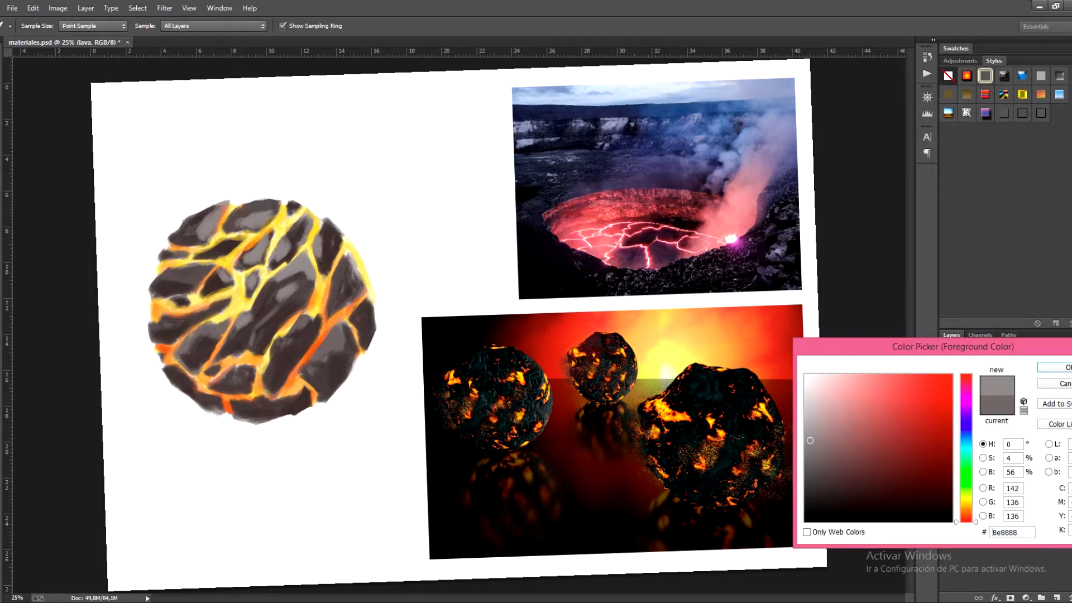
# Step: Choose the lighter grey #8e8888, add finer highlights to the central, upper and lower-left rocks, and save the document
pyautogui.click(283, 280)
pyautogui.press('Return')
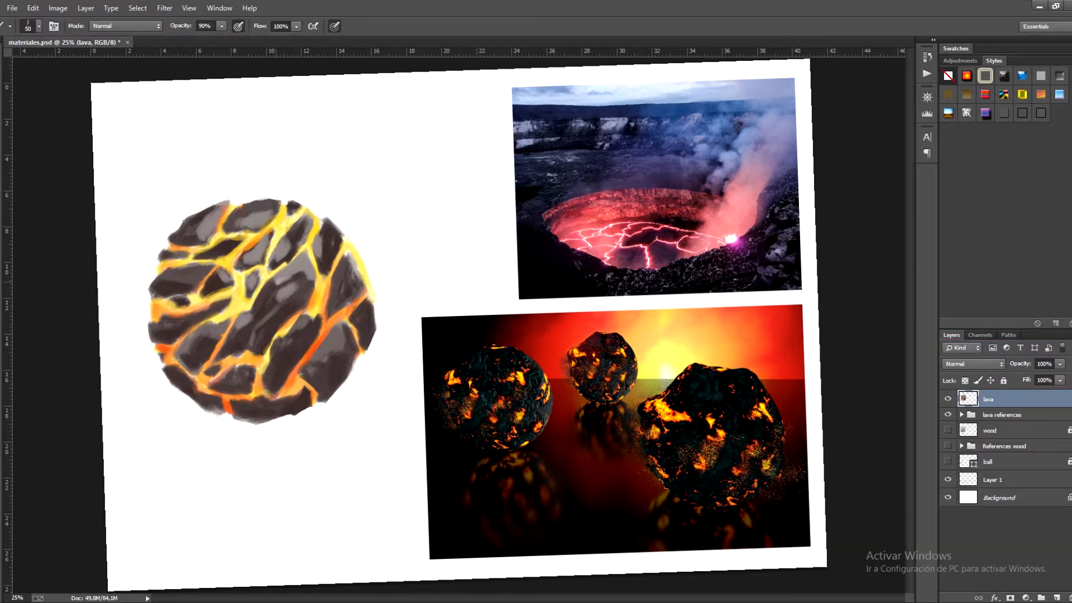
pyautogui.moveTo(282, 283)
pyautogui.mouseDown()
pyautogui.moveTo(299, 273)
pyautogui.moveTo(273, 296)
pyautogui.moveTo(300, 275)
pyautogui.moveTo(258, 237)
pyautogui.mouseUp()
pyautogui.moveTo(239, 318); pyautogui.dragTo(228, 345)
pyautogui.press('alt')
pyautogui.press('alt')
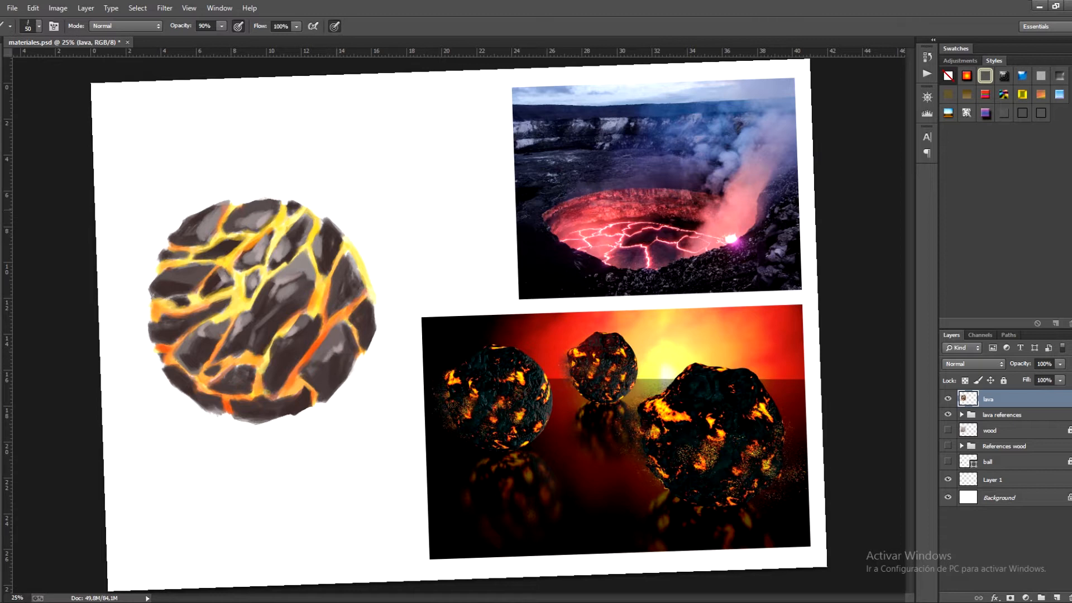
pyautogui.hotkey('ctrl', 's')
# Step: Repaint the cracks along the ball's left and lower-left areas in a deeper reddish orange, and save the document
pyautogui.moveTo(172, 347); pyautogui.dragTo(182, 338)
pyautogui.moveTo(211, 392)
pyautogui.mouseDown()
pyautogui.moveTo(198, 381)
pyautogui.moveTo(309, 387)
pyautogui.moveTo(259, 378)
pyautogui.mouseUp()
pyautogui.keyDown('alt'); pyautogui.click(257, 391); pyautogui.keyUp('alt')
pyautogui.moveTo(155, 321); pyautogui.dragTo(175, 312)
pyautogui.moveTo(250, 352); pyautogui.dragTo(249, 357)
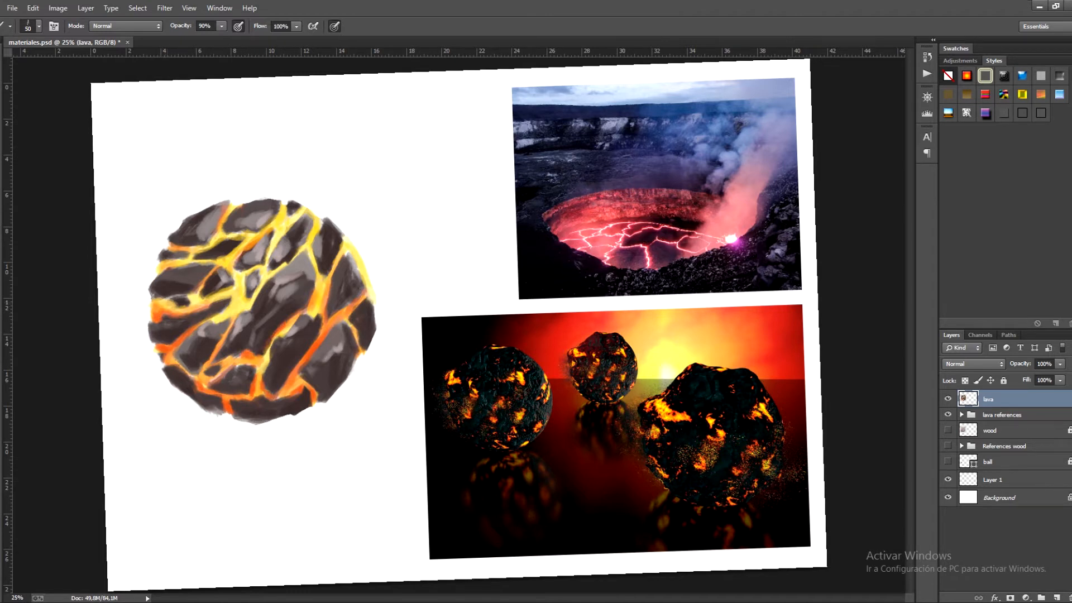
pyautogui.moveTo(156, 303)
pyautogui.mouseDown()
pyautogui.moveTo(199, 292)
pyautogui.moveTo(248, 307)
pyautogui.moveTo(267, 280)
pyautogui.moveTo(234, 279)
pyautogui.mouseUp()
pyautogui.keyDown('alt'); pyautogui.click(221, 341); pyautogui.keyUp('alt')
pyautogui.hotkey('ctrl', 's')
# Step: Sample orange tones from the lava and paint them into the cracks left of centre and near the top
pyautogui.keyDown('alt'); pyautogui.click(237, 302); pyautogui.keyUp('alt')
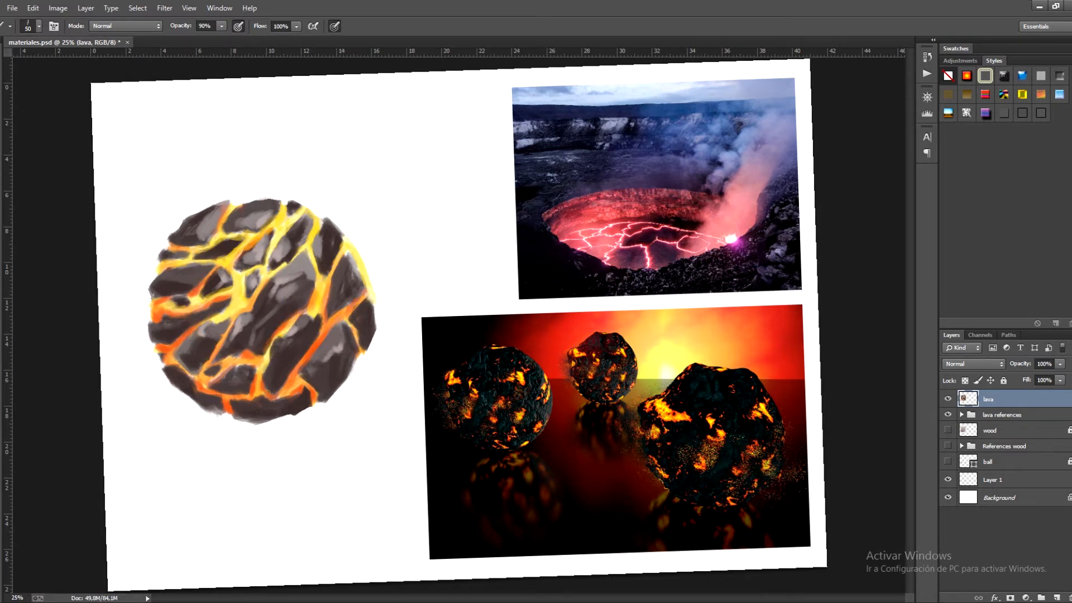
pyautogui.keyDown('alt'); pyautogui.click(314, 304); pyautogui.keyUp('alt')
pyautogui.moveTo(236, 290); pyautogui.dragTo(243, 278)
pyautogui.moveTo(283, 239)
pyautogui.mouseDown()
pyautogui.moveTo(298, 215)
pyautogui.moveTo(281, 239)
pyautogui.moveTo(276, 222)
pyautogui.mouseUp()
# Step: Set the foreground colour to the pale yellow #f7e59e
pyautogui.click(2, 350)
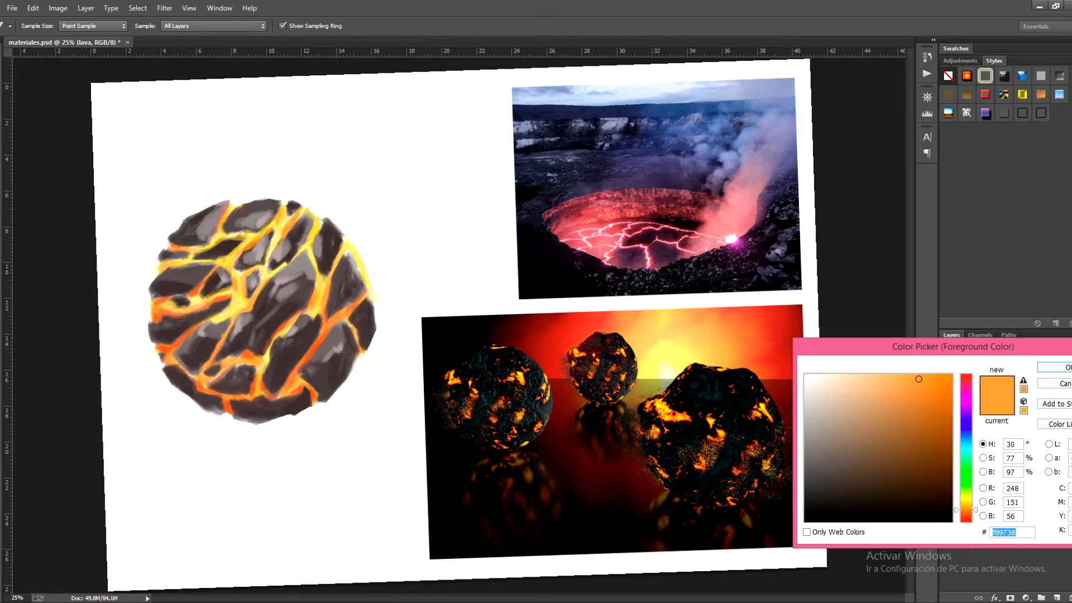
pyautogui.press('Return')
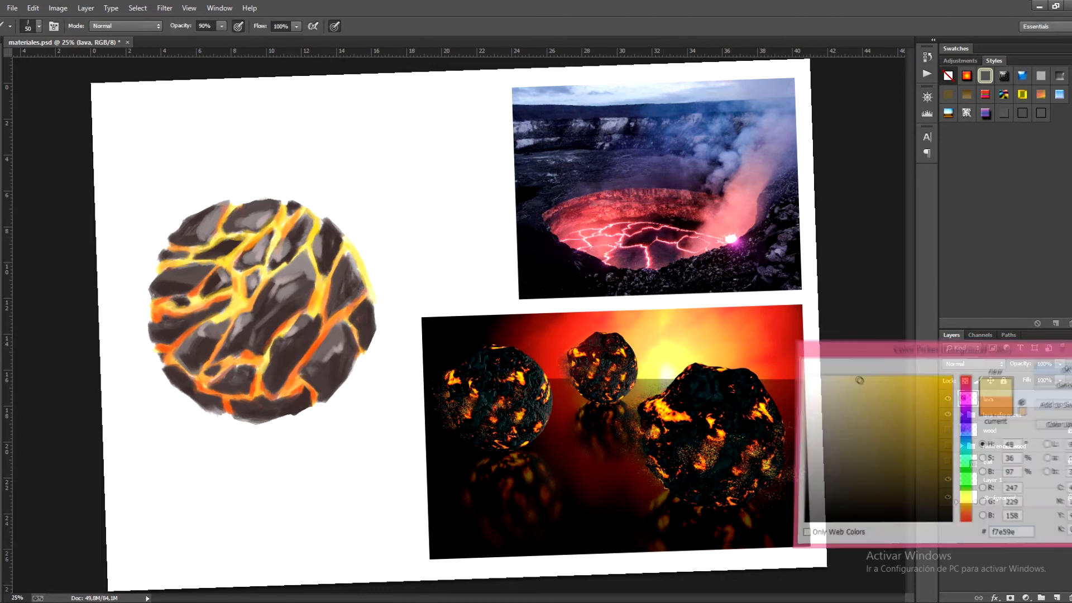